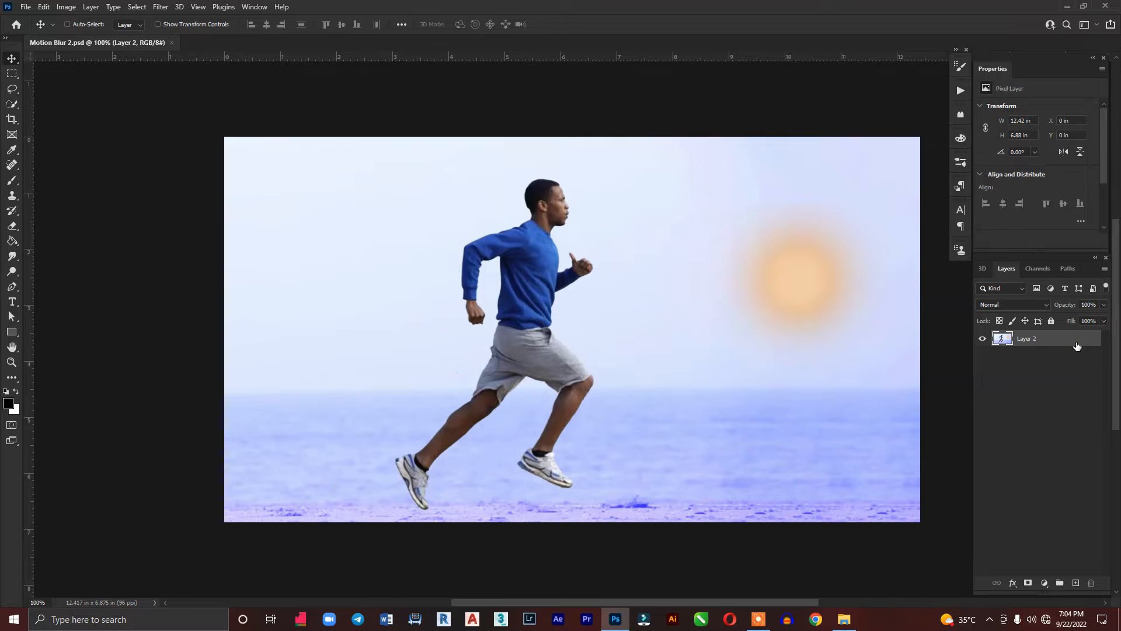
Duplicate Layer 2, select the runner with Subject selection, and add a layer mask from that selection to the copy
{"action": "key", "text": "ctrl+j"}
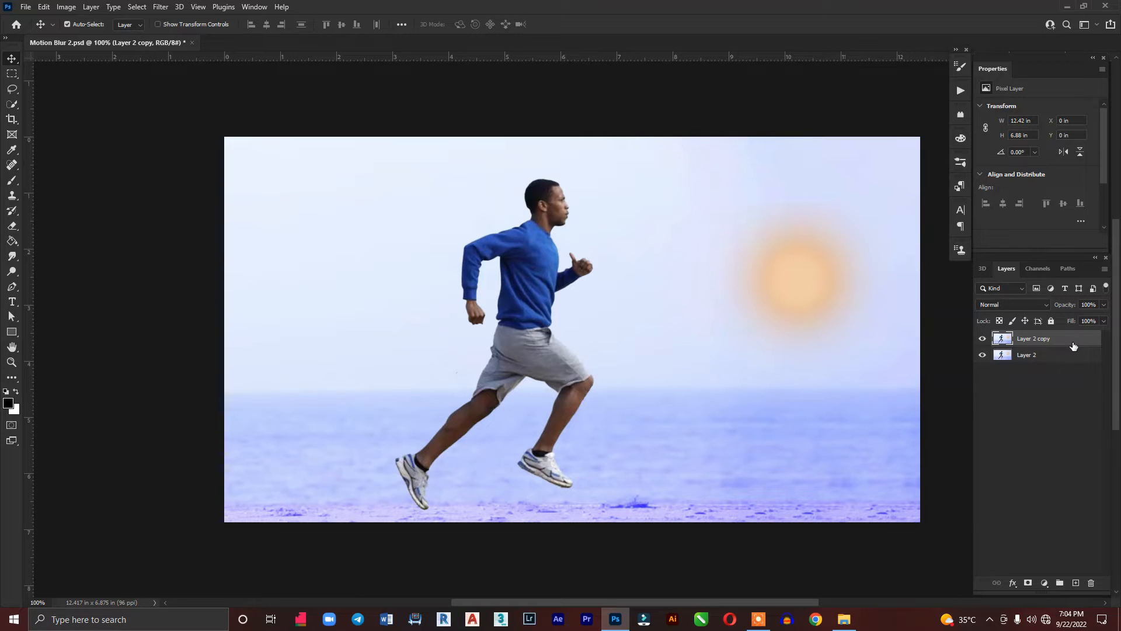
{"action": "left_click", "coordinate": [136, 7]}
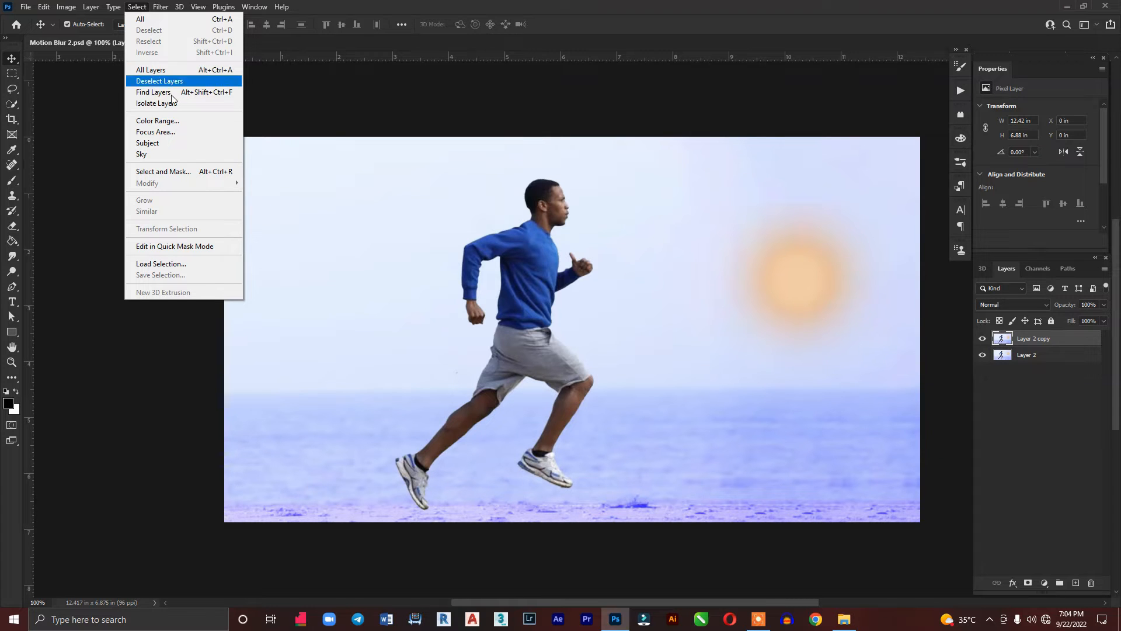
{"action": "left_click", "coordinate": [174, 142]}
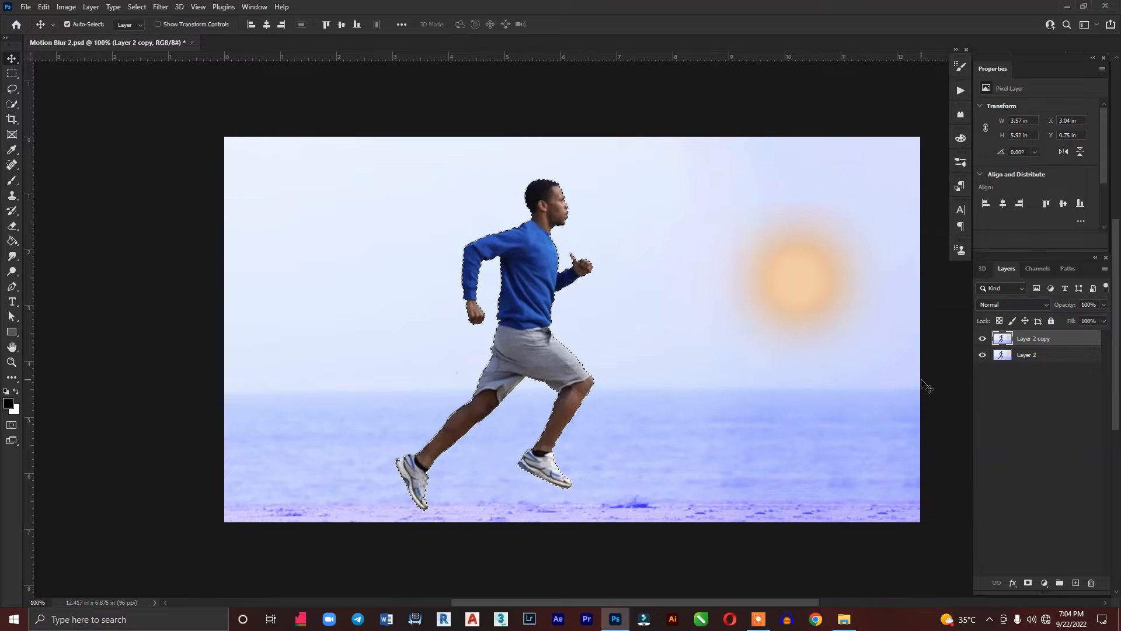
{"action": "left_click", "coordinate": [1028, 583]}
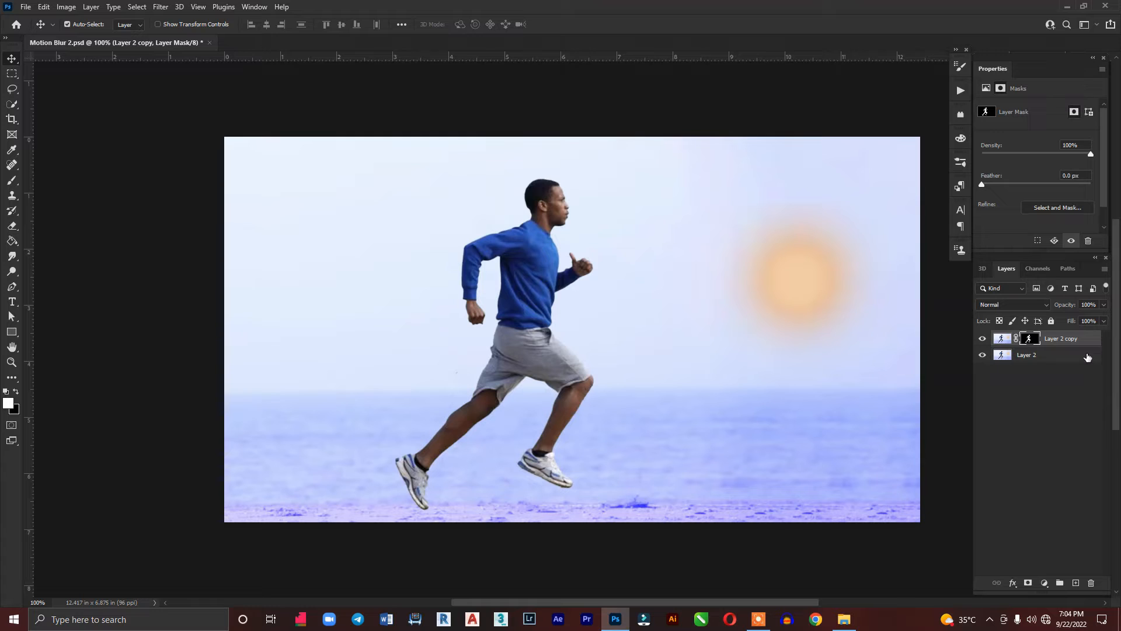
Duplicate the masked runner layer and apply the mask permanently to the new copy
{"action": "key", "text": "ctrl+j"}
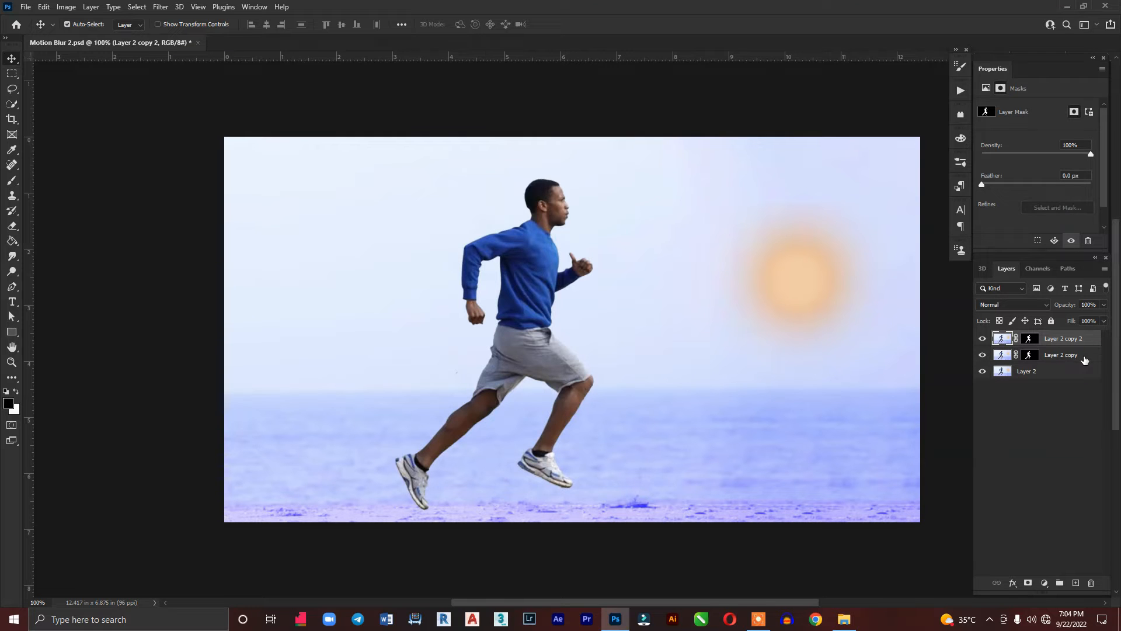
{"action": "left_click", "coordinate": [1029, 339]}
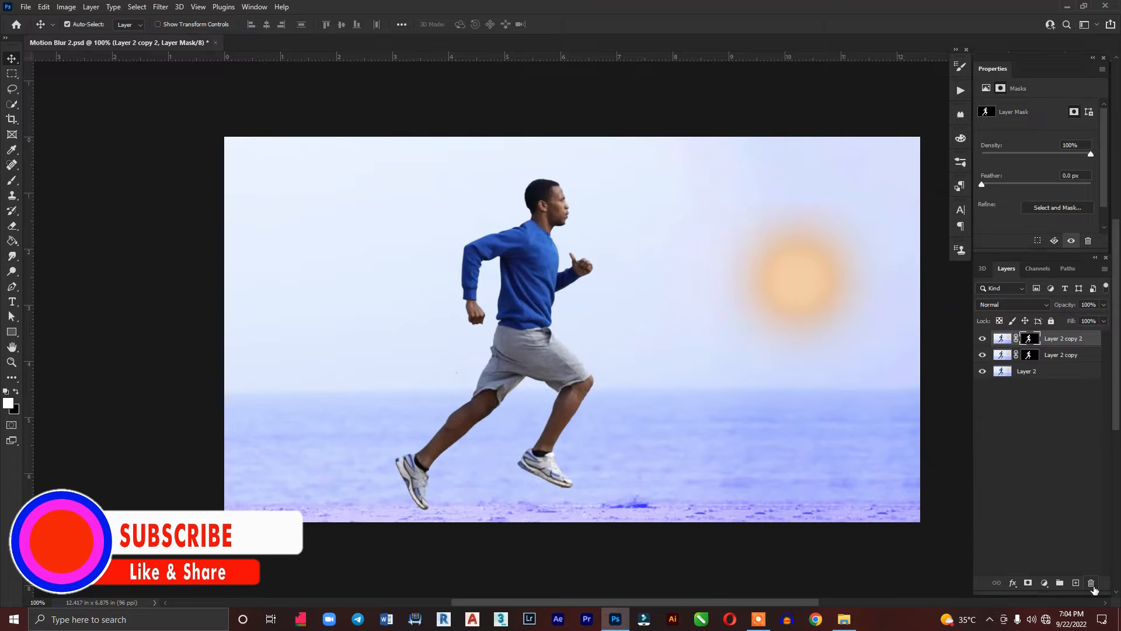
{"action": "left_click", "coordinate": [1091, 583]}
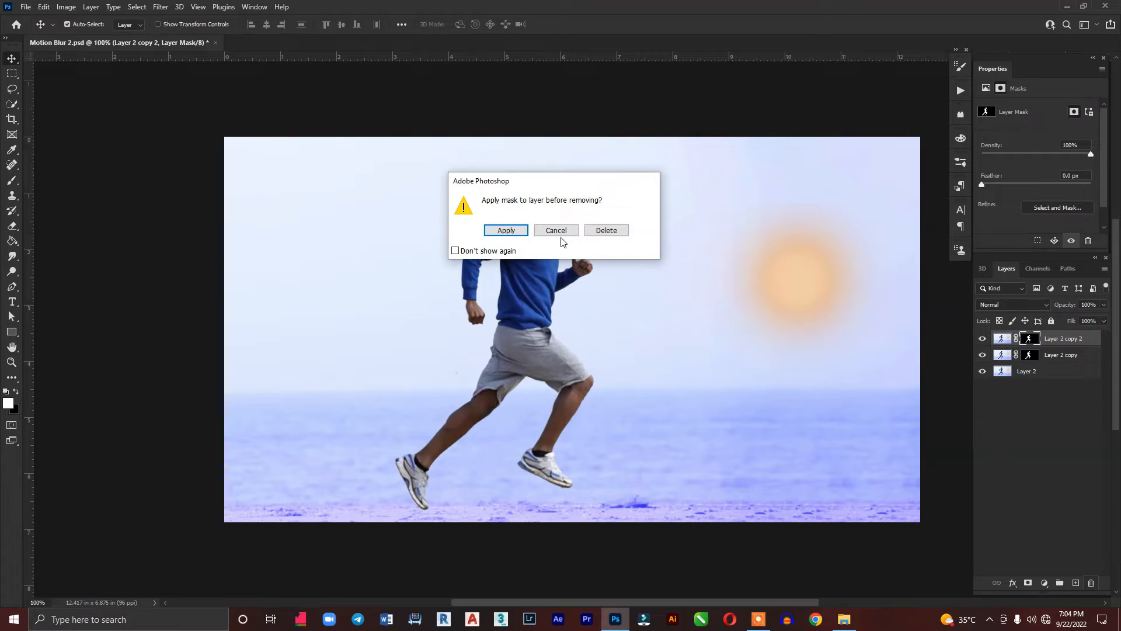
{"action": "left_click", "coordinate": [497, 231]}
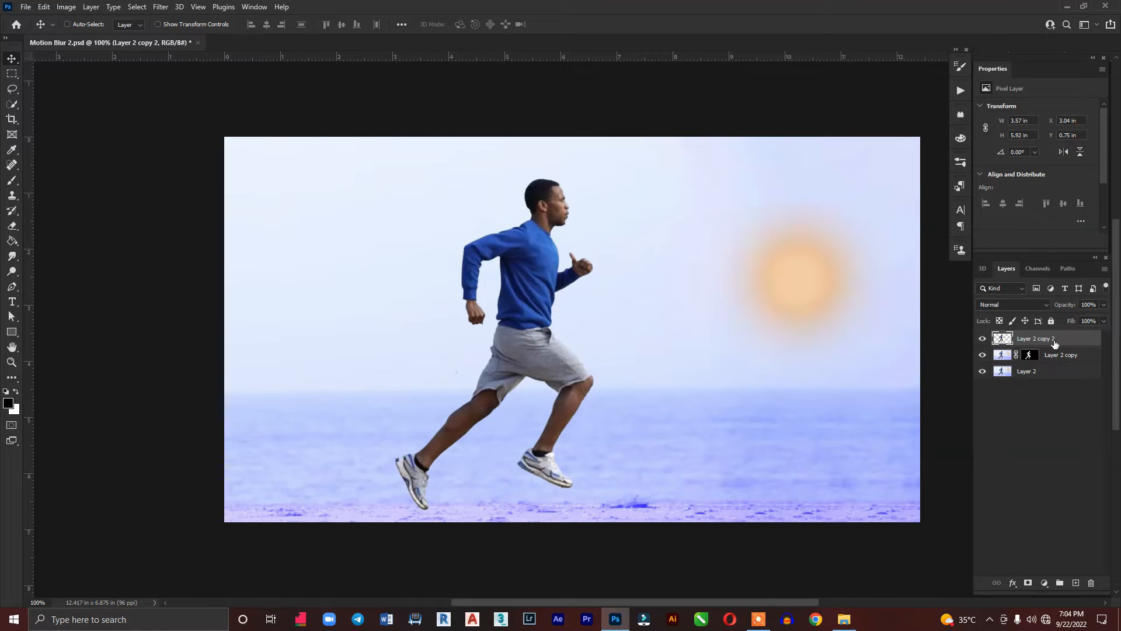
Duplicate the cut-out runner layer, Layer 2 copy 2, five times
{"action": "key", "text": "ctrl+j"}
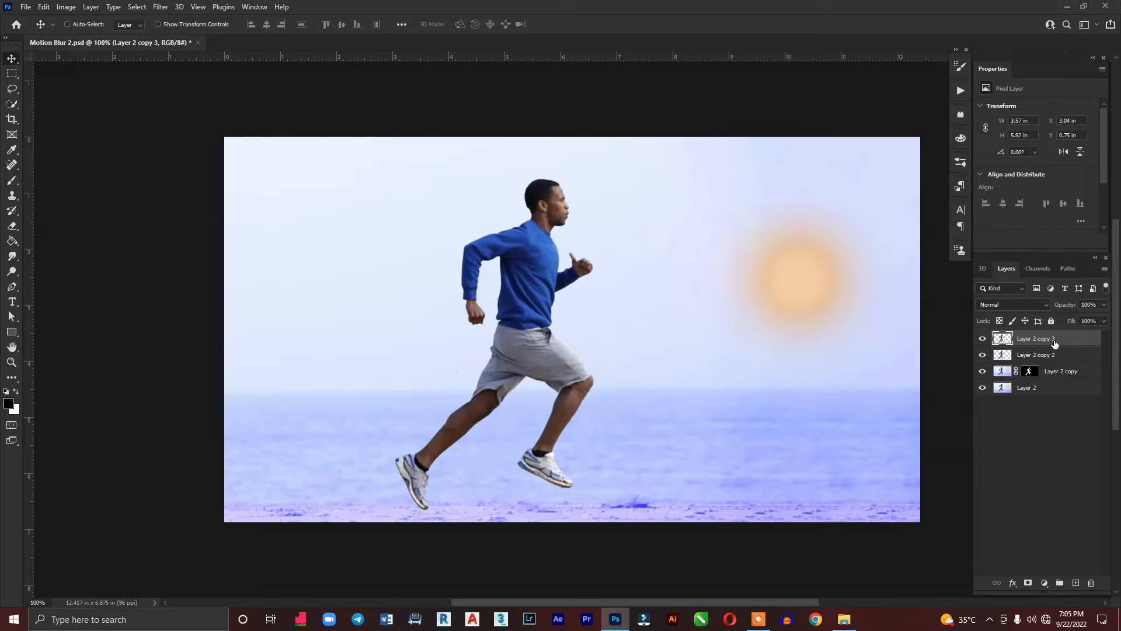
{"action": "key", "text": "ctrl+j"}
{"action": "key", "text": "ctrl+j"}
{"action": "key", "text": "ctrl+j"}
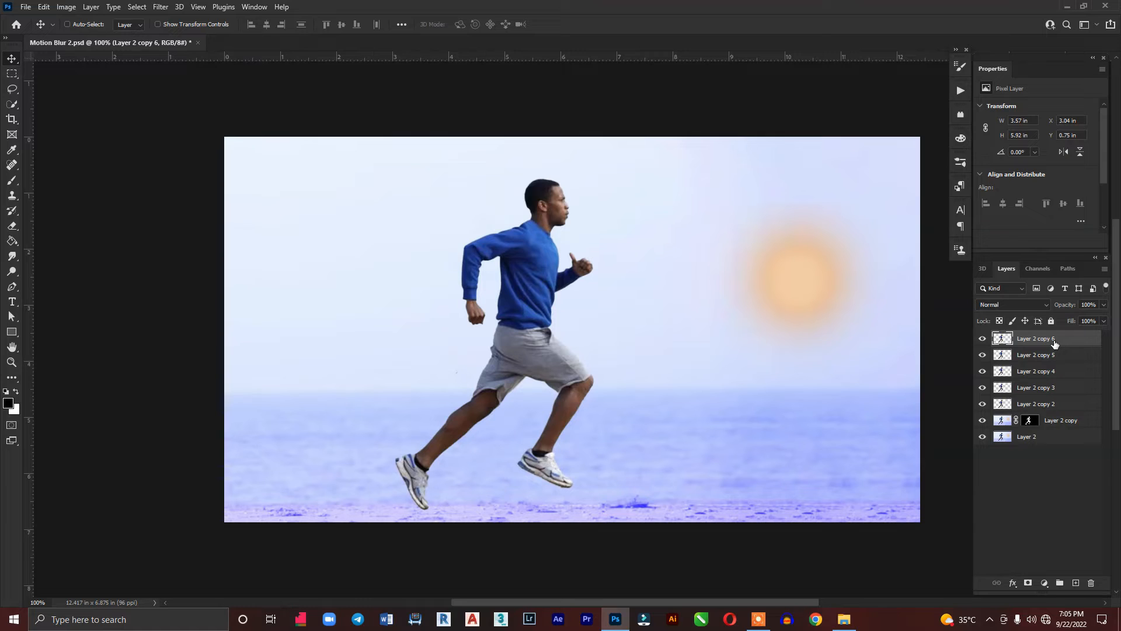
{"action": "key", "text": "ctrl+j"}
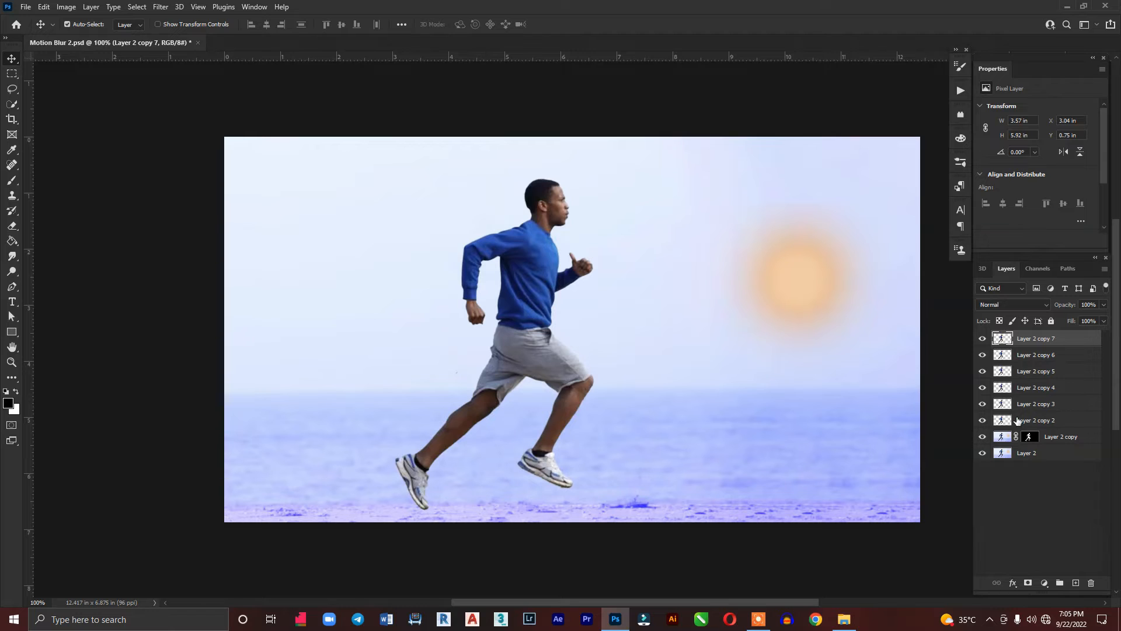
Hide the five new runner copies, leaving Layer 2 copy 2 and the layers below it visible
{"action": "left_click", "coordinate": [982, 355]}
{"action": "left_click", "coordinate": [983, 374]}
{"action": "left_click", "coordinate": [982, 388]}
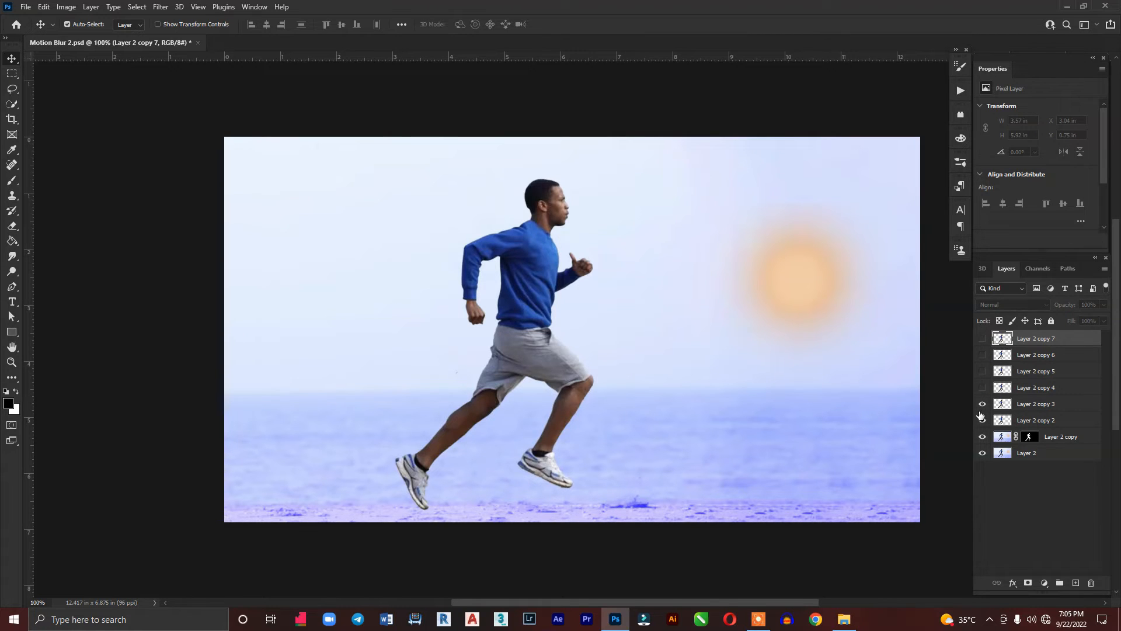
{"action": "left_click", "coordinate": [982, 404]}
Nudge the runner on Layer 2 copy 2 slightly to the left, to an X position of 2.95 in
{"action": "left_click", "coordinate": [1026, 421]}
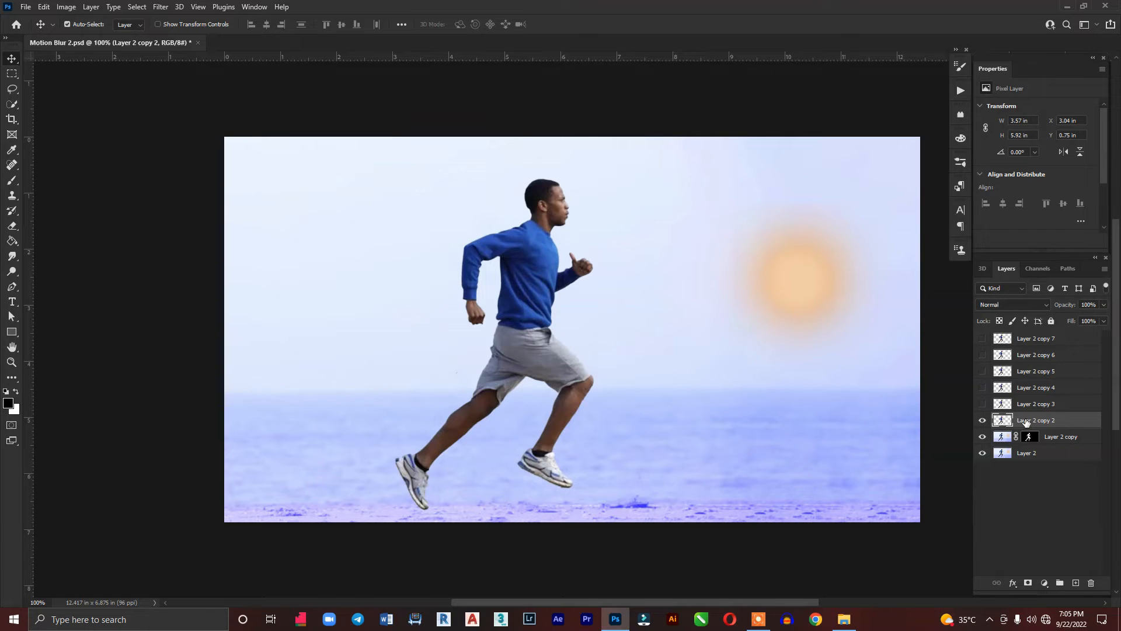
{"action": "key", "text": "Left"}
{"action": "key", "text": "Left"}
{"action": "key", "text": "Left"}
{"action": "key", "text": "Left"}
{"action": "key", "text": "Left"}
{"action": "key", "text": "Left"}
{"action": "key", "text": "Left"}
{"action": "key", "text": "Left"}
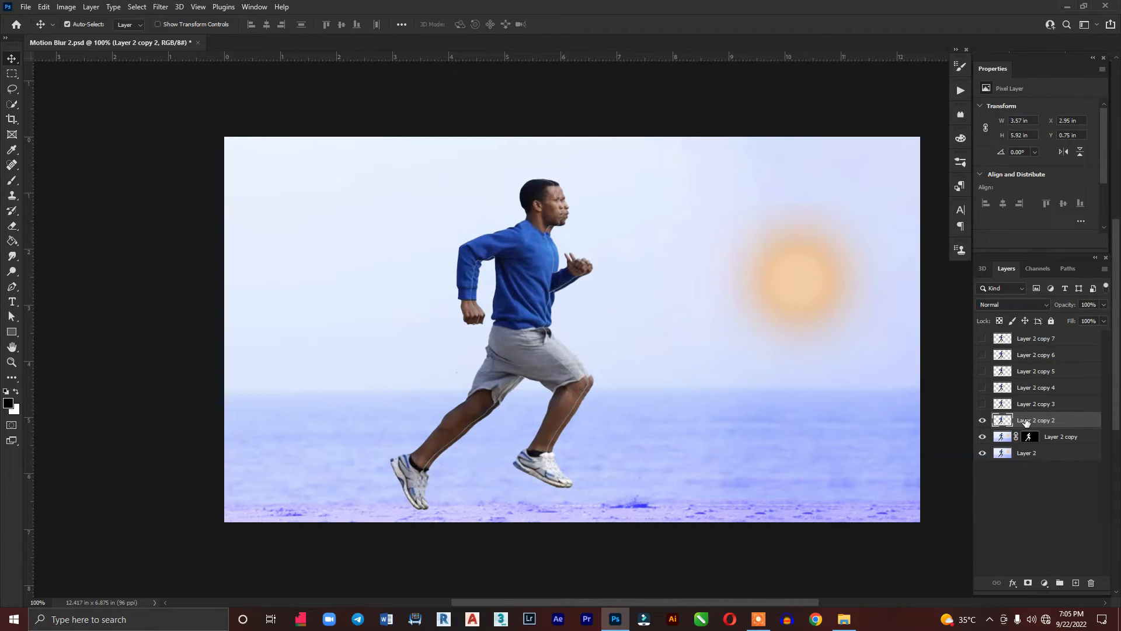
Delete the five hidden runner copies, Layer 2 copy 3 through Layer 2 copy 7
{"action": "left_click", "coordinate": [166, 7]}
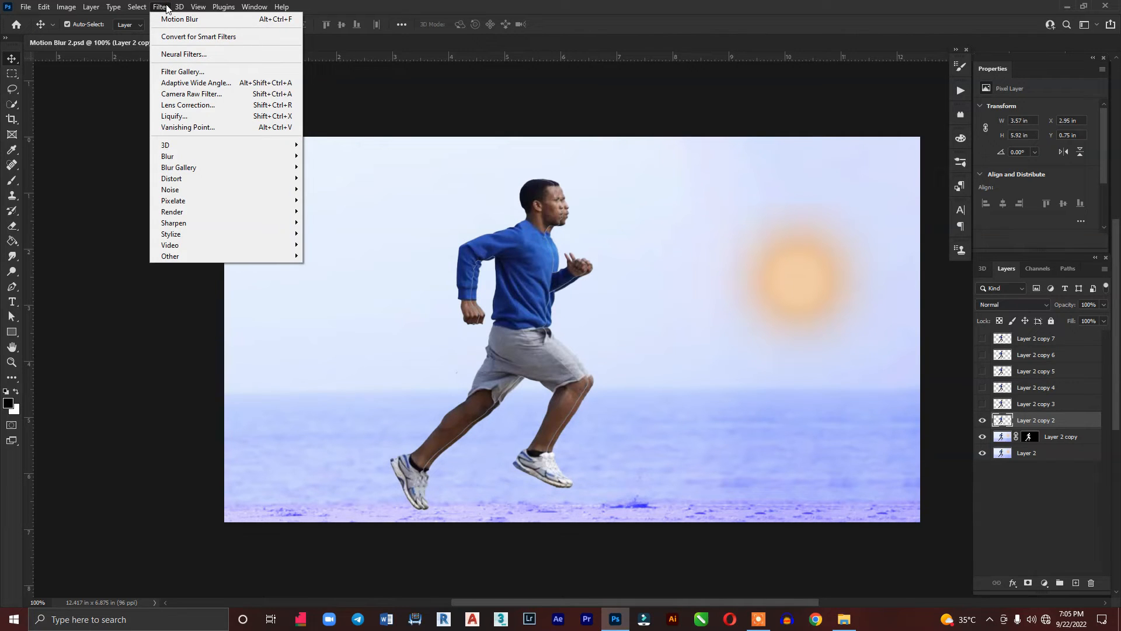
{"action": "left_click", "coordinate": [167, 8]}
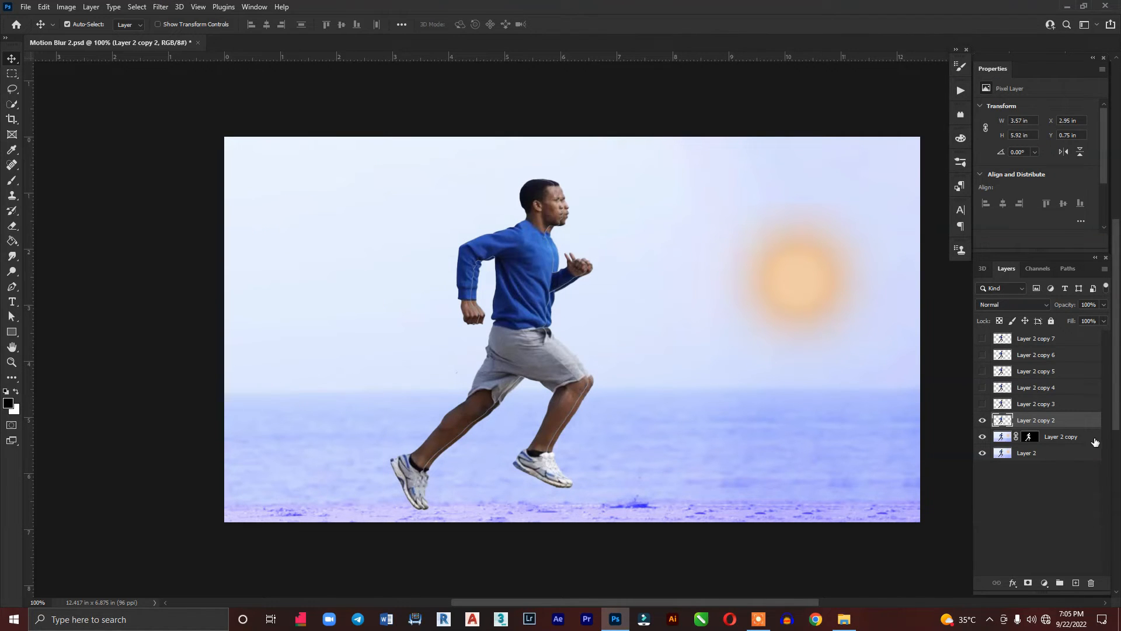
{"action": "left_click", "coordinate": [1077, 409]}
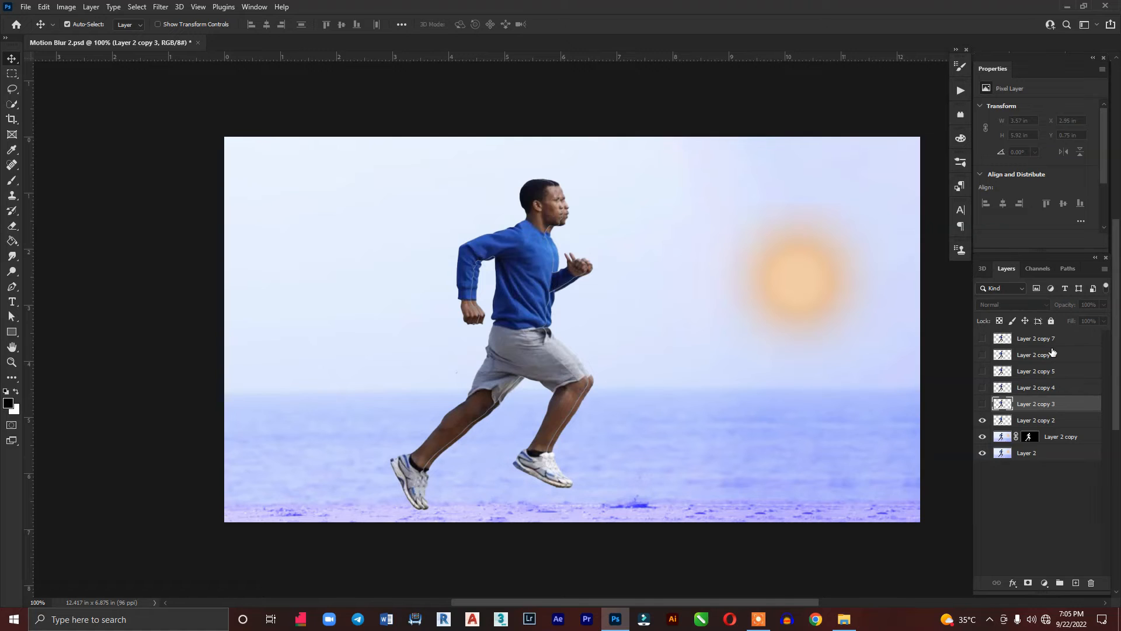
{"action": "left_click", "coordinate": [1053, 340], "text": "shift"}
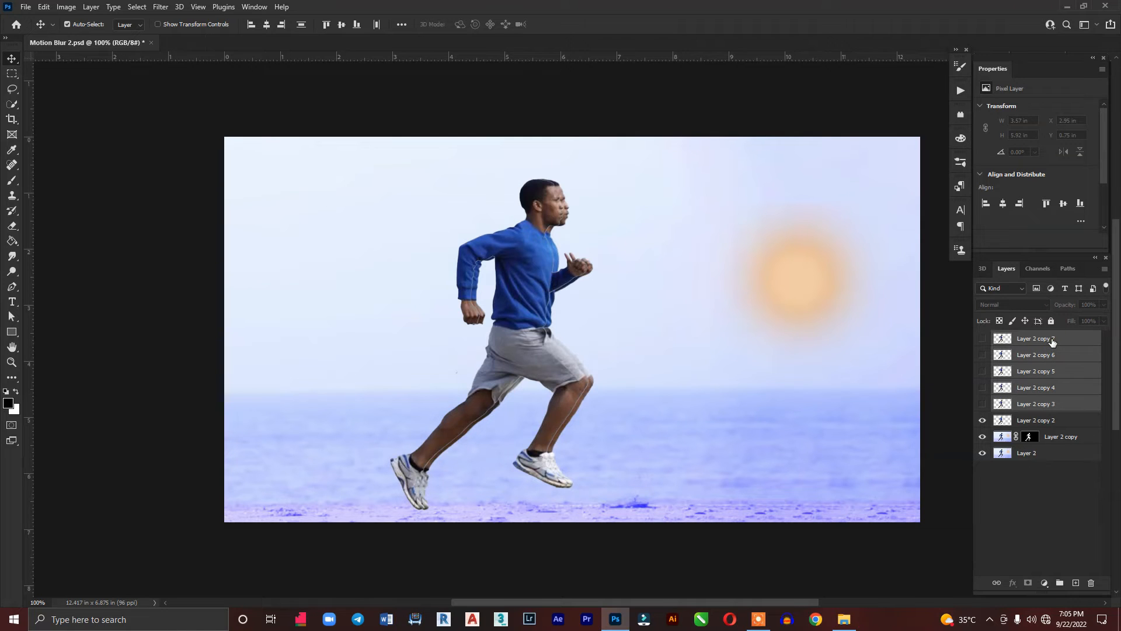
{"action": "key", "text": "Delete"}
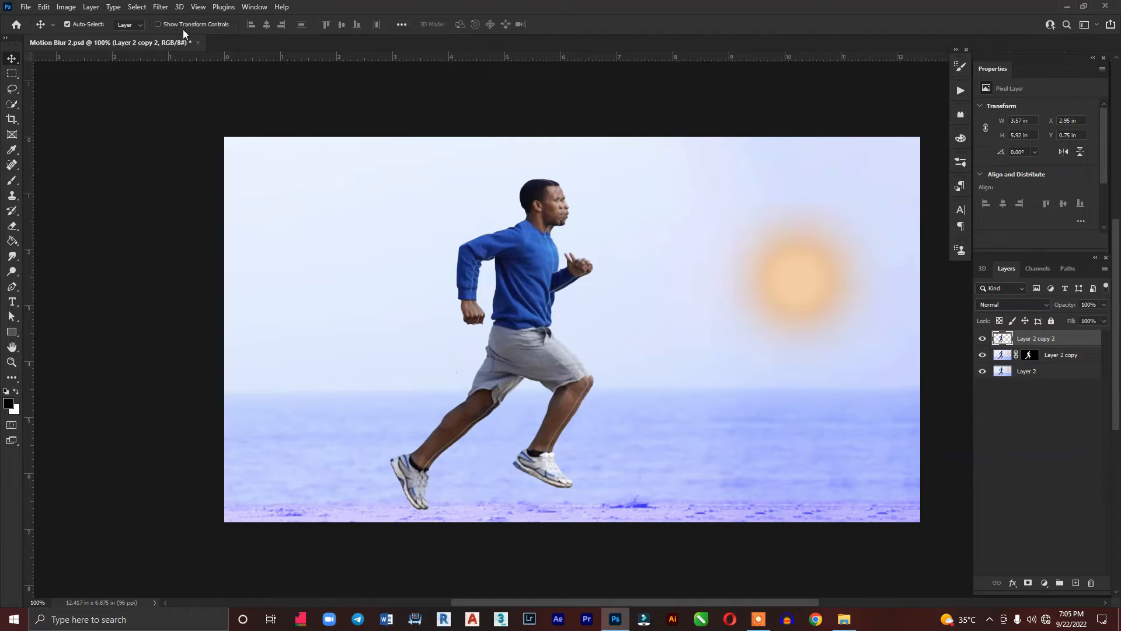
Apply a Motion Blur to Layer 2 copy 2 with an angle of 0° and a distance of 41 pixels
{"action": "left_click", "coordinate": [161, 7]}
{"action": "mouse_move", "coordinate": [211, 163]}
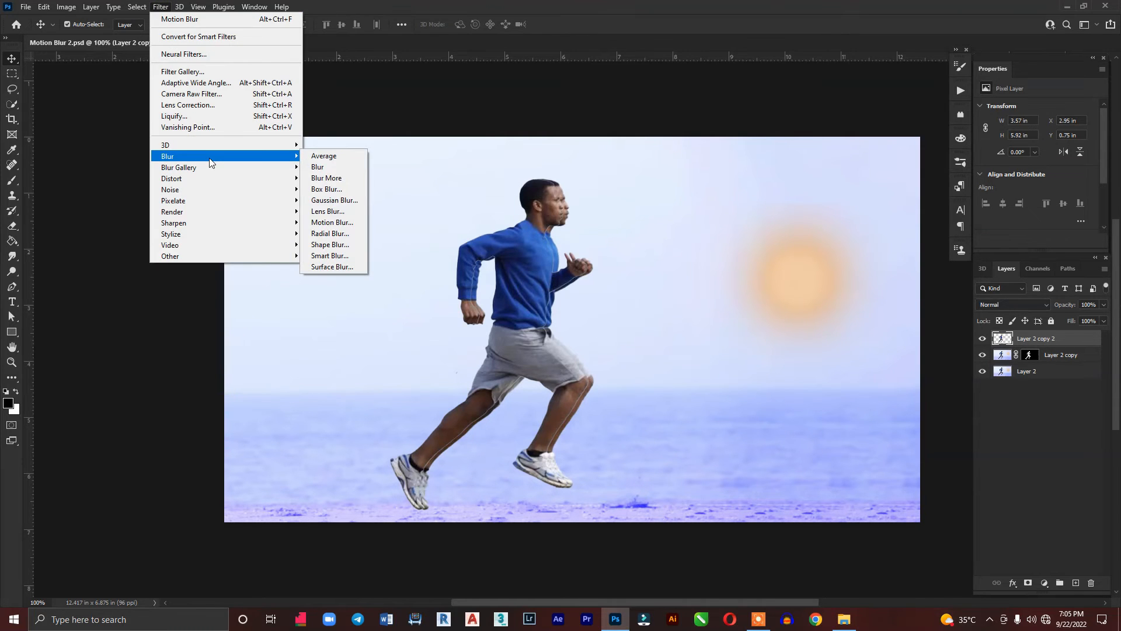
{"action": "left_click", "coordinate": [332, 222]}
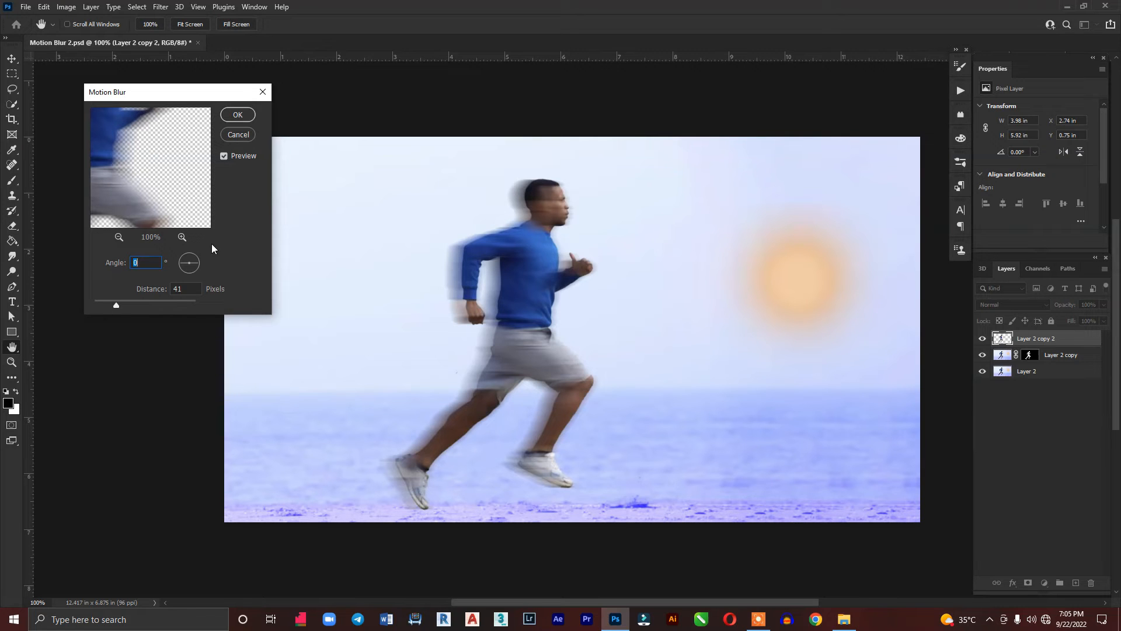
{"action": "left_click", "coordinate": [231, 117]}
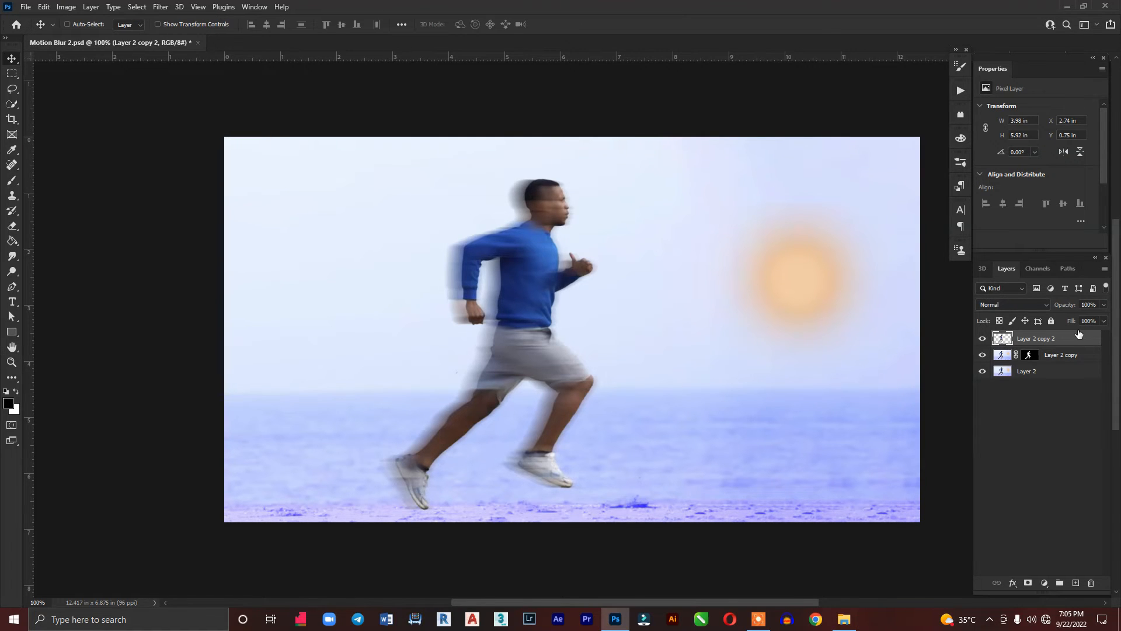
Duplicate the blurred runner layer four times and hide the three uppermost copies
{"action": "key", "text": "ctrl+j"}
{"action": "key", "text": "ctrl+j"}
{"action": "key", "text": "ctrl+j"}
{"action": "key", "text": "ctrl+j"}
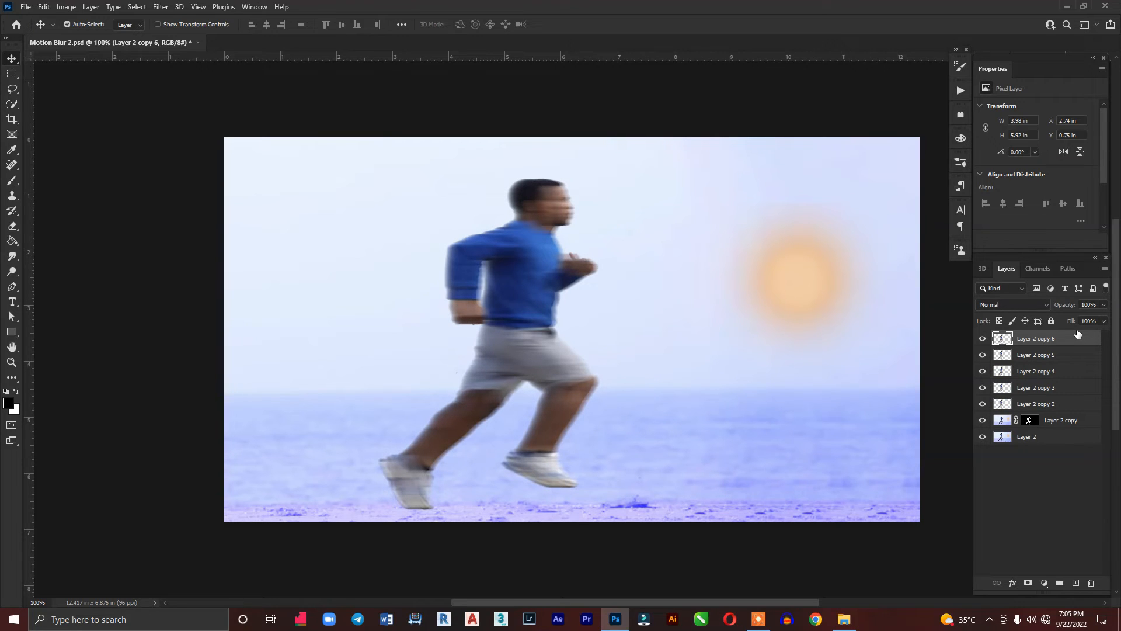
{"action": "left_click", "coordinate": [983, 338]}
{"action": "left_click", "coordinate": [985, 356]}
{"action": "left_click", "coordinate": [983, 371]}
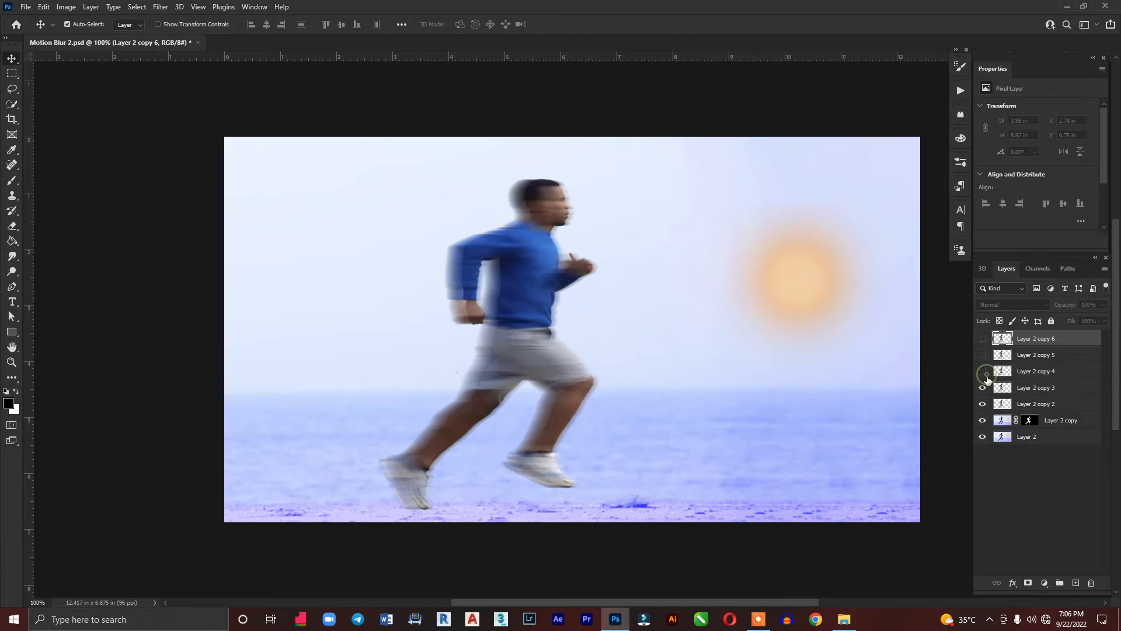
Shift the blurred runner on Layer 2 copy 3 left to an X position of 2.4 in
{"action": "left_click", "coordinate": [1058, 388]}
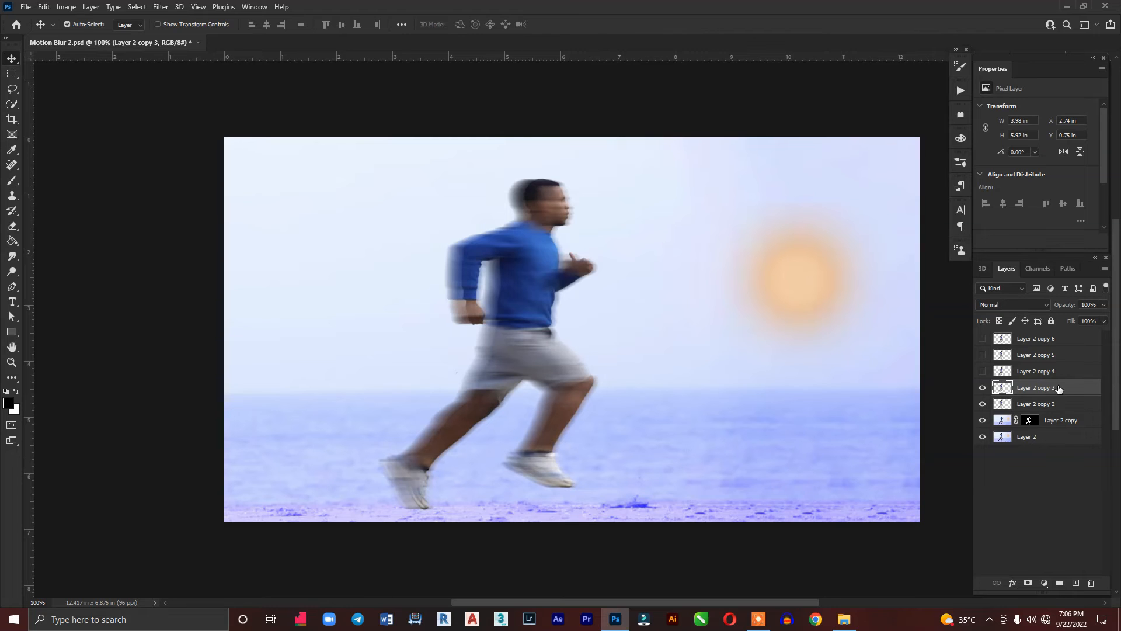
{"action": "key", "text": "Left"}
{"action": "key", "text": "Left"}
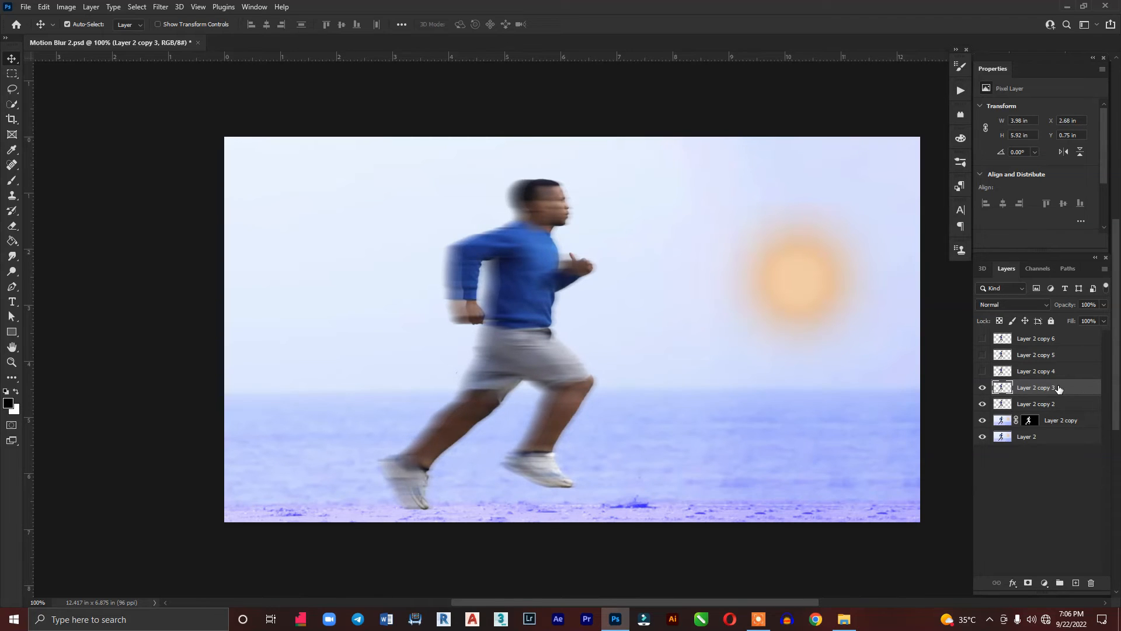
{"action": "key", "text": "Left"}
{"action": "key", "text": "Left"}
{"action": "key", "text": "Left"}
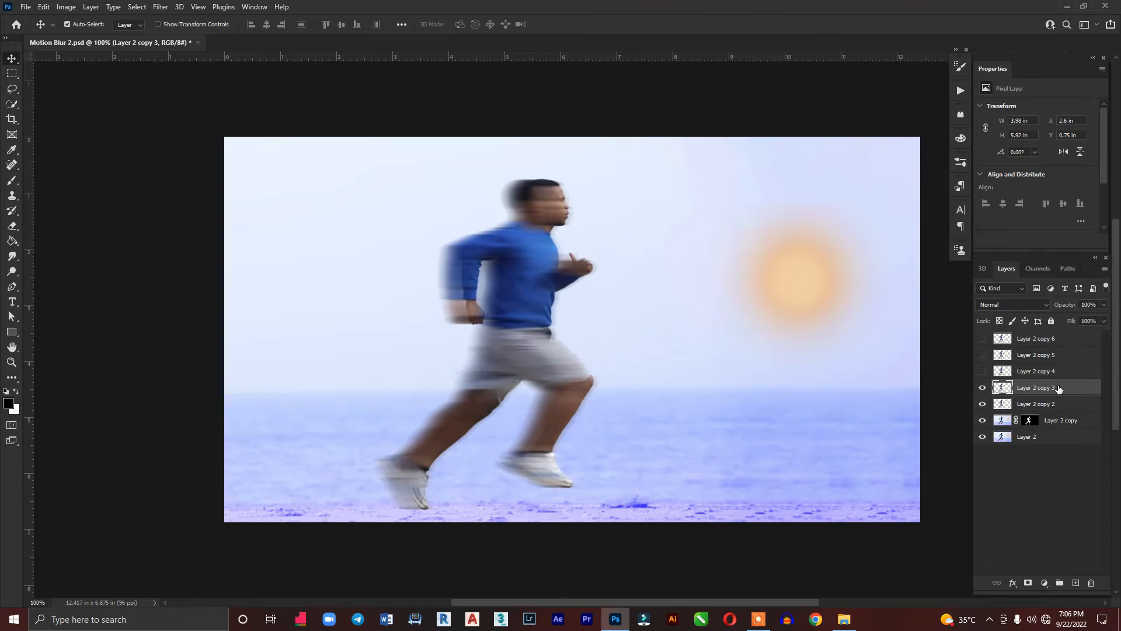
{"action": "key", "text": "Left"}
{"action": "key", "text": "Left"}
{"action": "key", "text": "Left"}
{"action": "key", "text": "Left"}
{"action": "key", "text": "Left"}
{"action": "key", "text": "Left"}
{"action": "key", "text": "Left"}
{"action": "key", "text": "Left"}
{"action": "key", "text": "Left"}
{"action": "key", "text": "Left"}
{"action": "key", "text": "Left"}
{"action": "key", "text": "Left"}
{"action": "key", "text": "Left"}
{"action": "key", "text": "Left"}
{"action": "key", "text": "Left"}
{"action": "key", "text": "Left"}
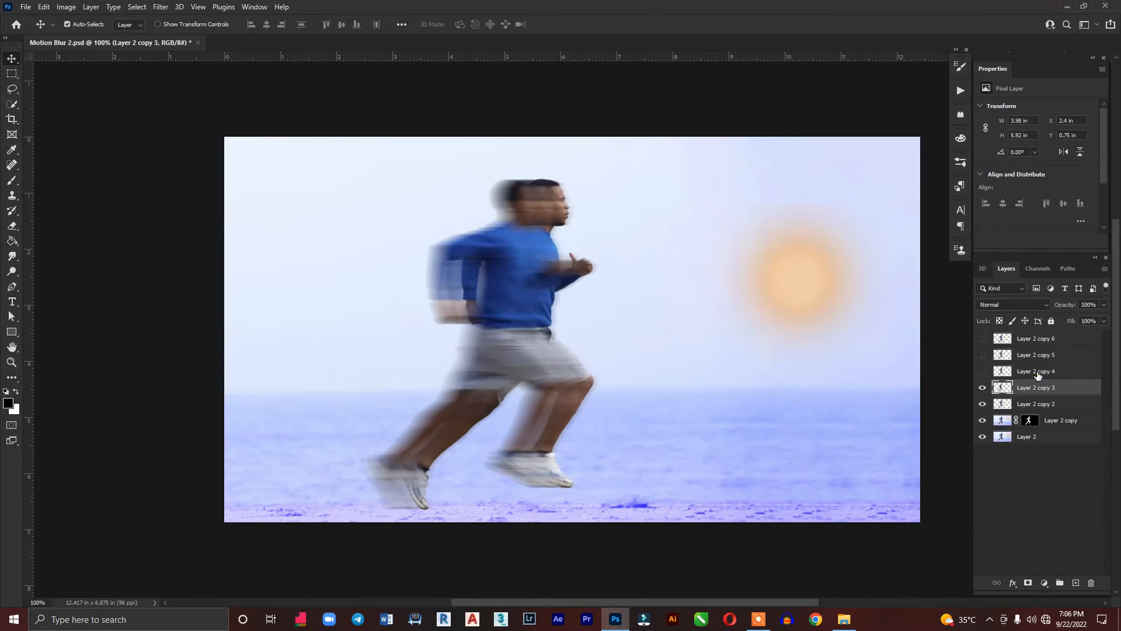
Show Layer 2 copy 4 and shift its blurred runner left to an X position of 2.02 in
{"action": "left_click", "coordinate": [1037, 372]}
{"action": "left_click", "coordinate": [983, 371]}
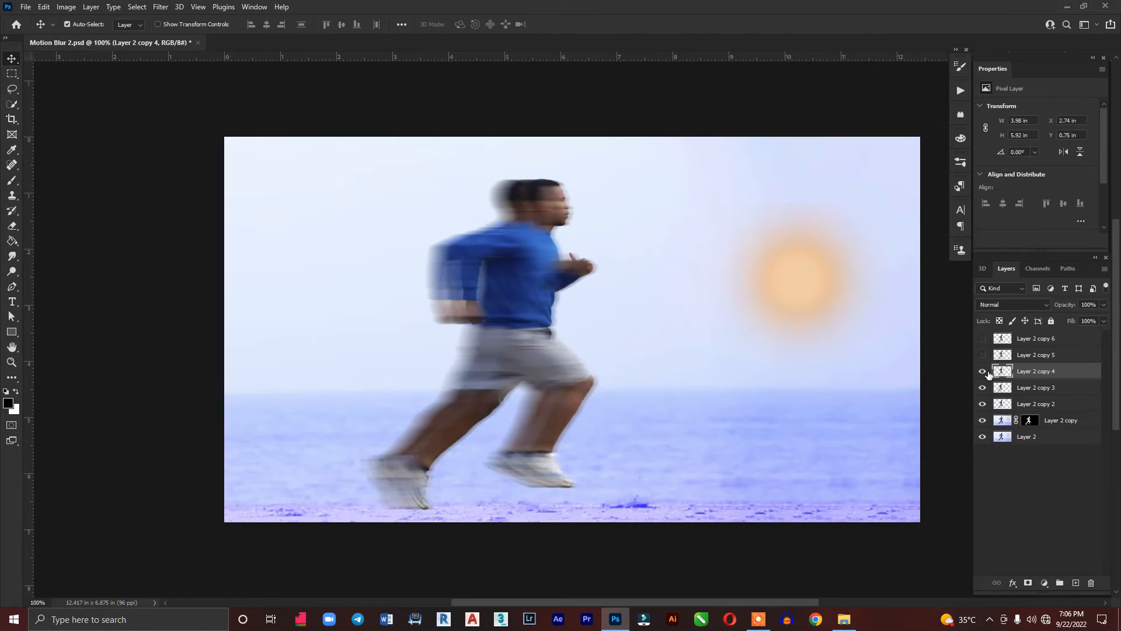
{"action": "key", "text": "Left"}
{"action": "key", "text": "Left"}
{"action": "key", "text": "Left"}
{"action": "key", "text": "Left"}
{"action": "key", "text": "Left"}
{"action": "key", "text": "Left"}
{"action": "key", "text": "Left"}
{"action": "key", "text": "Left"}
{"action": "key", "text": "Left"}
{"action": "key", "text": "Left"}
{"action": "key", "text": "Left"}
{"action": "key", "text": "Left"}
{"action": "key", "text": "Left"}
{"action": "key", "text": "Left"}
{"action": "key", "text": "Left"}
{"action": "key", "text": "Left"}
{"action": "key", "text": "Left"}
{"action": "key", "text": "Left"}
{"action": "key", "text": "Left"}
{"action": "key", "text": "Left"}
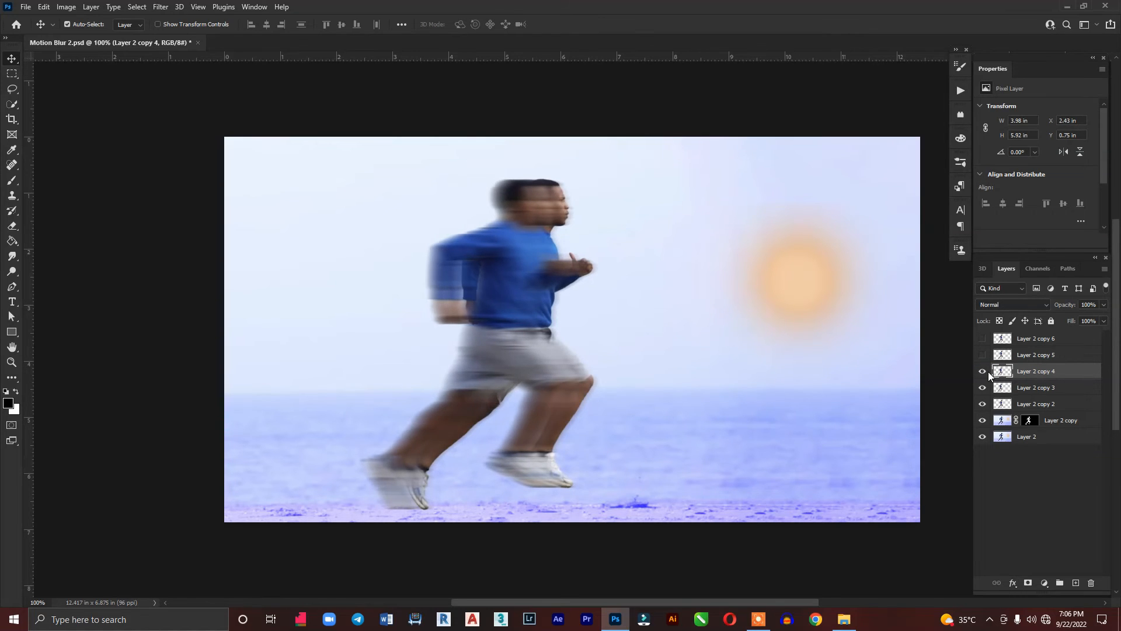
{"action": "key", "text": "Left"}
{"action": "key", "text": "Left"}
{"action": "key", "text": "Left"}
{"action": "key", "text": "Left"}
{"action": "key", "text": "Left"}
{"action": "key", "text": "Left"}
{"action": "key", "text": "Left"}
{"action": "key", "text": "Left"}
{"action": "key", "text": "Left"}
{"action": "key", "text": "Left"}
{"action": "key", "text": "Left"}
{"action": "key", "text": "Left"}
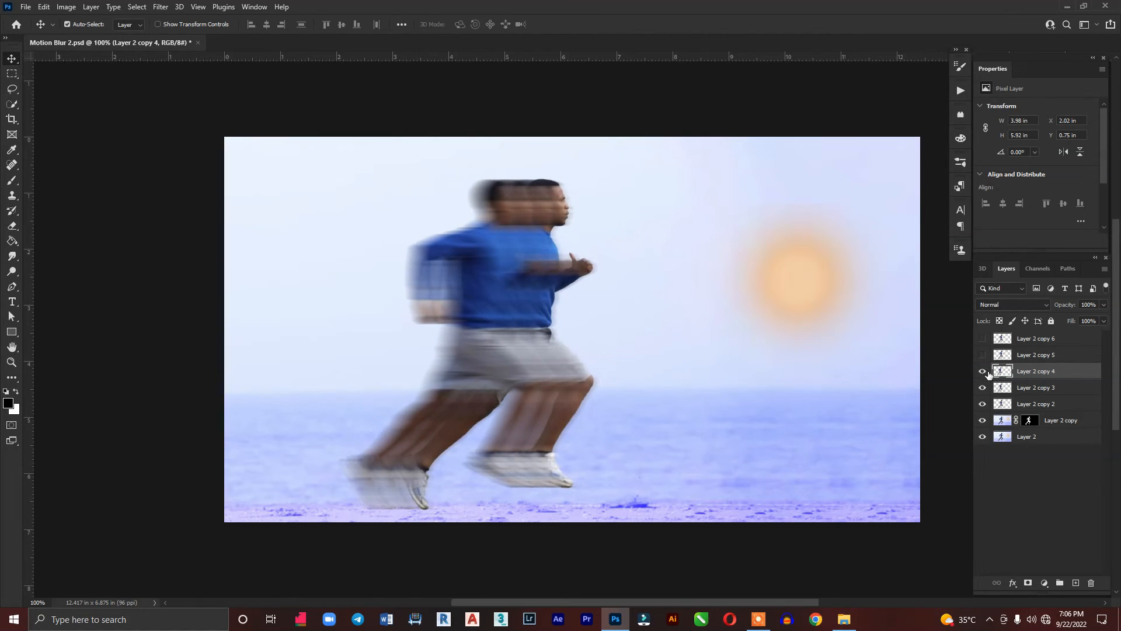
Show Layer 2 copy 5 and shift its blurred runner left to an X position of 1.73 in
{"action": "left_click", "coordinate": [1029, 355]}
{"action": "left_click", "coordinate": [983, 355]}
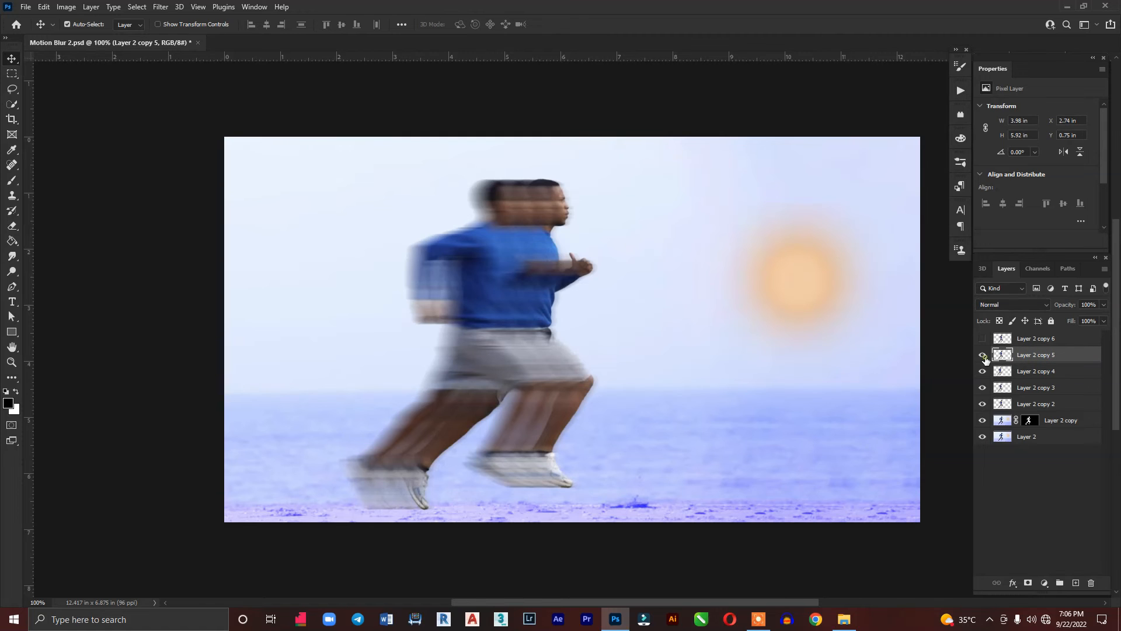
{"action": "key", "text": "Left"}
{"action": "key", "text": "Left"}
{"action": "key", "text": "Left"}
{"action": "key", "text": "Left"}
{"action": "key", "text": "Left"}
{"action": "key", "text": "Left"}
{"action": "key", "text": "Left"}
{"action": "key", "text": "Left"}
{"action": "key", "text": "Left"}
{"action": "key", "text": "Left"}
{"action": "key", "text": "Left"}
{"action": "key", "text": "Left"}
{"action": "key", "text": "Left"}
{"action": "key", "text": "Left"}
{"action": "key", "text": "Left"}
{"action": "key", "text": "Left"}
{"action": "key", "text": "Left"}
{"action": "key", "text": "Left"}
{"action": "key", "text": "Left"}
{"action": "key", "text": "Left"}
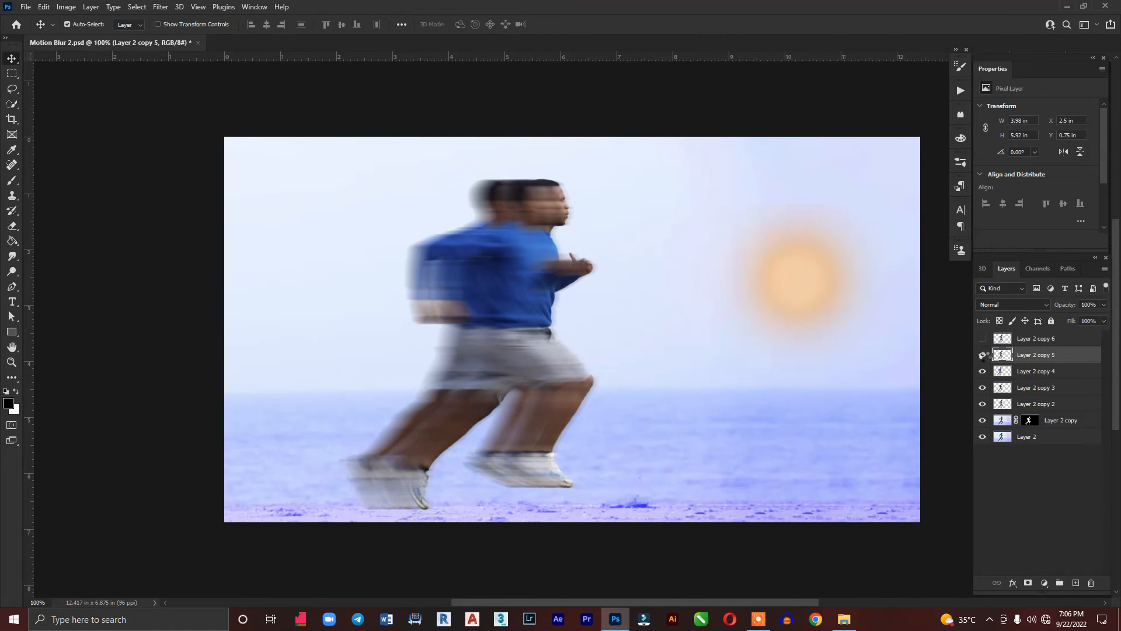
{"action": "key", "text": "Left"}
{"action": "key", "text": "Left"}
{"action": "key", "text": "Left"}
{"action": "key", "text": "Left"}
{"action": "key", "text": "Left"}
{"action": "key", "text": "Left"}
{"action": "key", "text": "Left"}
{"action": "key", "text": "Left"}
{"action": "key", "text": "Left"}
{"action": "key", "text": "Left"}
{"action": "key", "text": "Left"}
{"action": "key", "text": "Left"}
{"action": "key", "text": "Left"}
{"action": "key", "text": "Left"}
{"action": "key", "text": "Left"}
{"action": "key", "text": "Left"}
{"action": "key", "text": "Left"}
{"action": "key", "text": "Left"}
{"action": "key", "text": "Left"}
{"action": "key", "text": "Left"}
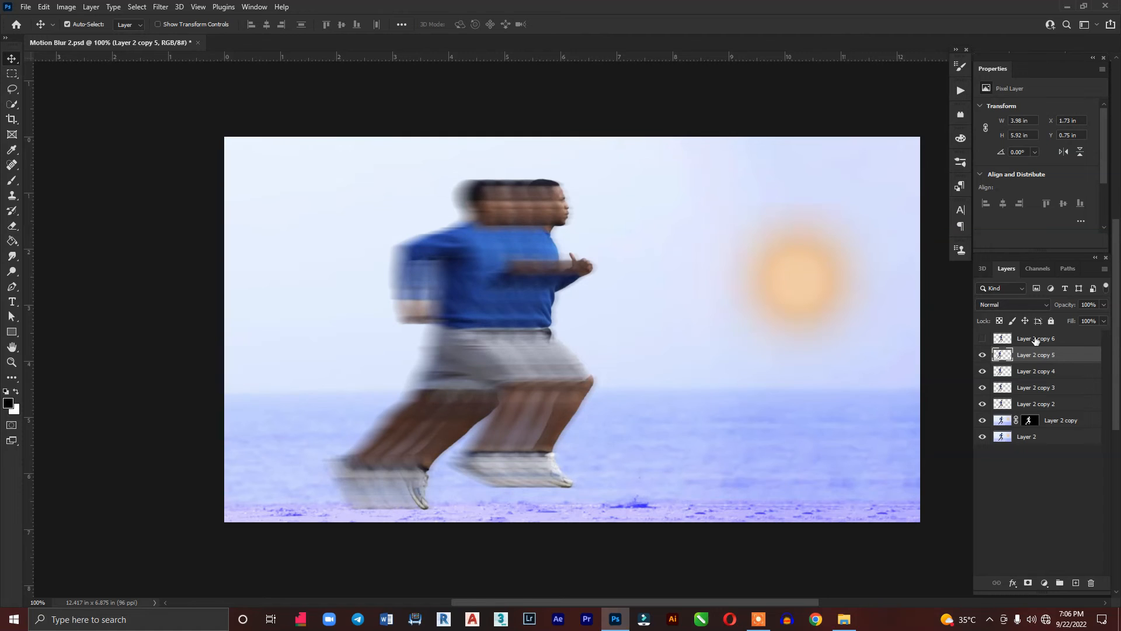
Show Layer 2 copy 6 and shift its blurred runner left to an X position of 1.35 in
{"action": "left_click", "coordinate": [1010, 343]}
{"action": "left_click", "coordinate": [982, 339]}
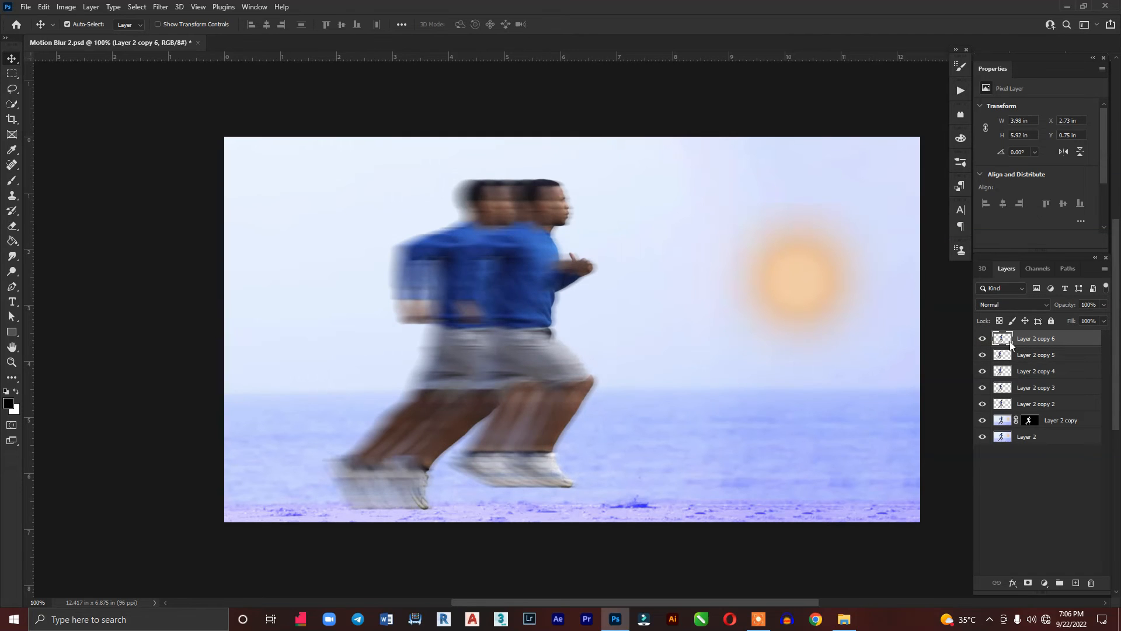
{"action": "key", "text": "Left"}
{"action": "key", "text": "Left"}
{"action": "key", "text": "Left"}
{"action": "key", "text": "Left"}
{"action": "key", "text": "Left"}
{"action": "key", "text": "Left"}
{"action": "key", "text": "Left"}
{"action": "key", "text": "Left"}
{"action": "key", "text": "Left"}
{"action": "key", "text": "Left"}
{"action": "key", "text": "Left"}
{"action": "key", "text": "Left"}
{"action": "key", "text": "Left"}
{"action": "key", "text": "Left"}
{"action": "key", "text": "Left"}
{"action": "key", "text": "Left"}
{"action": "key", "text": "Left"}
{"action": "key", "text": "Left"}
{"action": "key", "text": "Left"}
{"action": "key", "text": "Left"}
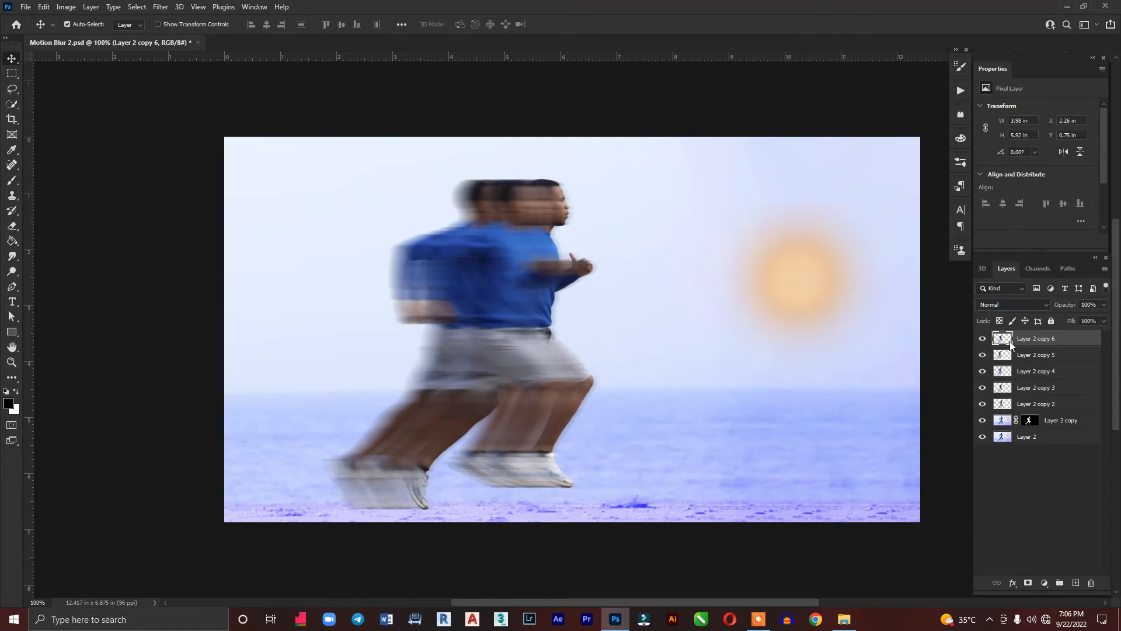
{"action": "key", "text": "Left"}
{"action": "key", "text": "Left"}
{"action": "key", "text": "Left"}
{"action": "key", "text": "Left"}
{"action": "key", "text": "Left"}
{"action": "key", "text": "Left"}
{"action": "key", "text": "Left"}
{"action": "key", "text": "Left"}
{"action": "key", "text": "Left"}
{"action": "key", "text": "Left"}
{"action": "key", "text": "Left"}
{"action": "key", "text": "Left"}
{"action": "key", "text": "Left"}
{"action": "key", "text": "Left"}
{"action": "key", "text": "Left"}
{"action": "key", "text": "Left"}
{"action": "key", "text": "Left"}
{"action": "key", "text": "Left"}
{"action": "key", "text": "Left"}
{"action": "key", "text": "Left"}
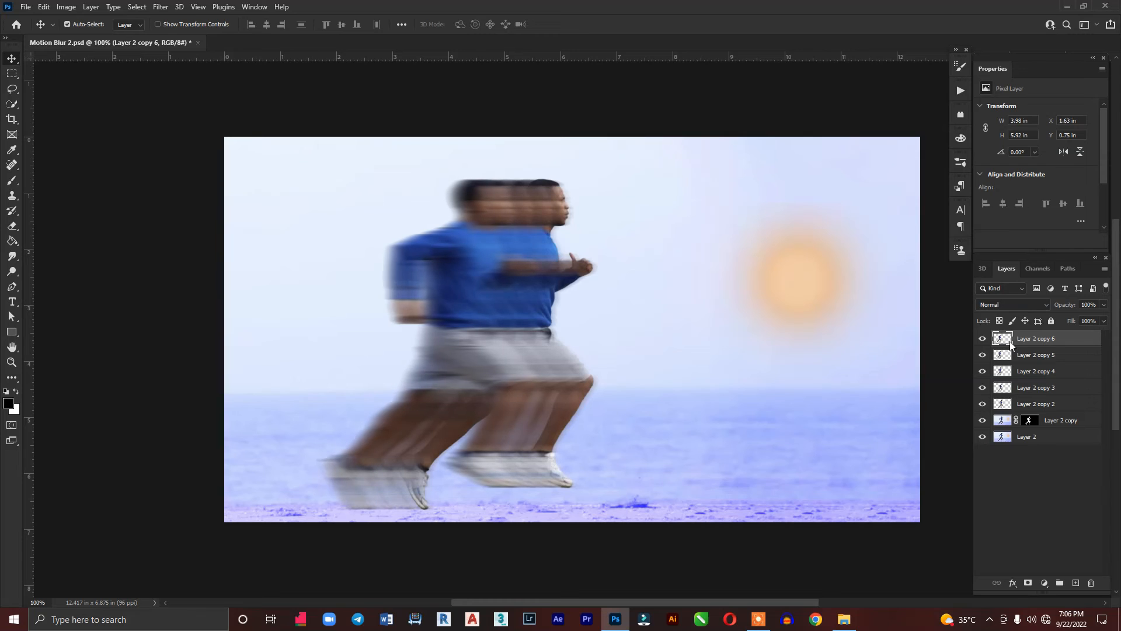
{"action": "key", "text": "Left"}
{"action": "key", "text": "Left"}
{"action": "key", "text": "Left"}
{"action": "key", "text": "Left"}
{"action": "key", "text": "Left"}
{"action": "key", "text": "Left"}
{"action": "key", "text": "Left"}
{"action": "key", "text": "Left"}
{"action": "key", "text": "Left"}
{"action": "key", "text": "Left"}
{"action": "key", "text": "Left"}
{"action": "key", "text": "Left"}
{"action": "key", "text": "Left"}
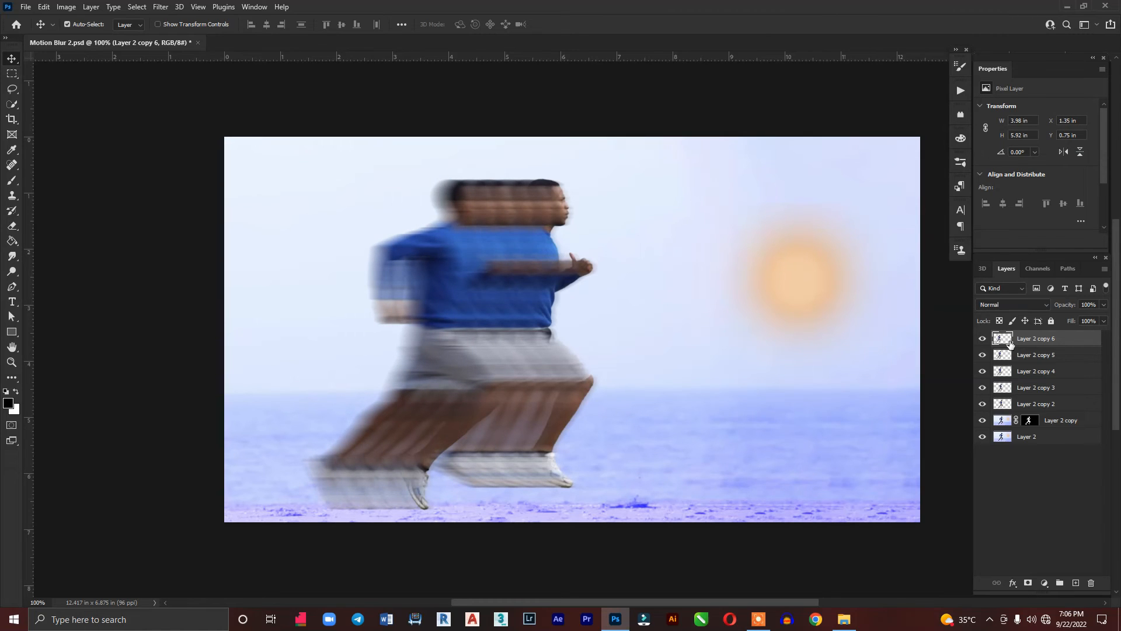
Set the opacity of Layer 2 copy 2 to 60% and of Layer 2 copy 3 to 50%
{"action": "left_click", "coordinate": [1073, 410]}
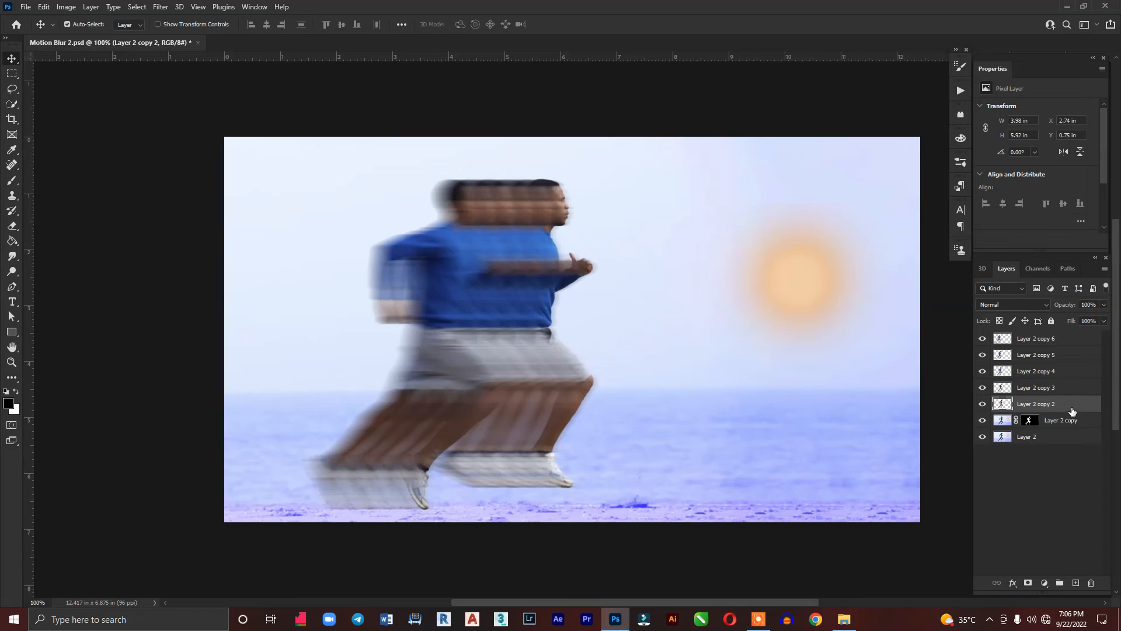
{"action": "left_click", "coordinate": [1097, 305]}
{"action": "type", "text": "60"}
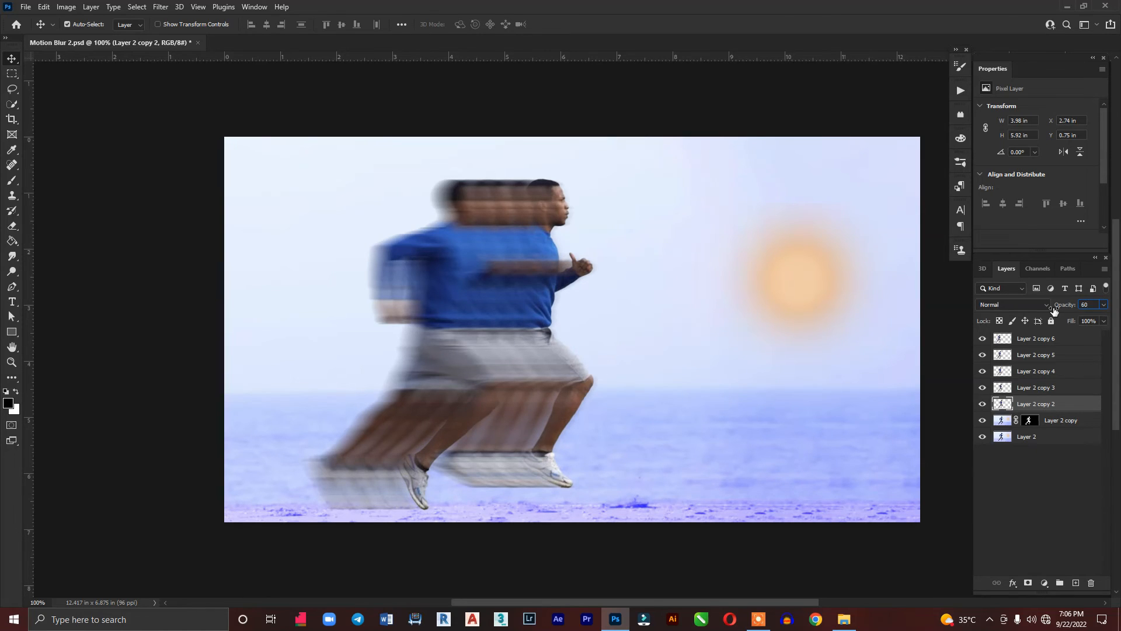
{"action": "key", "text": "Return"}
{"action": "left_click", "coordinate": [1050, 390]}
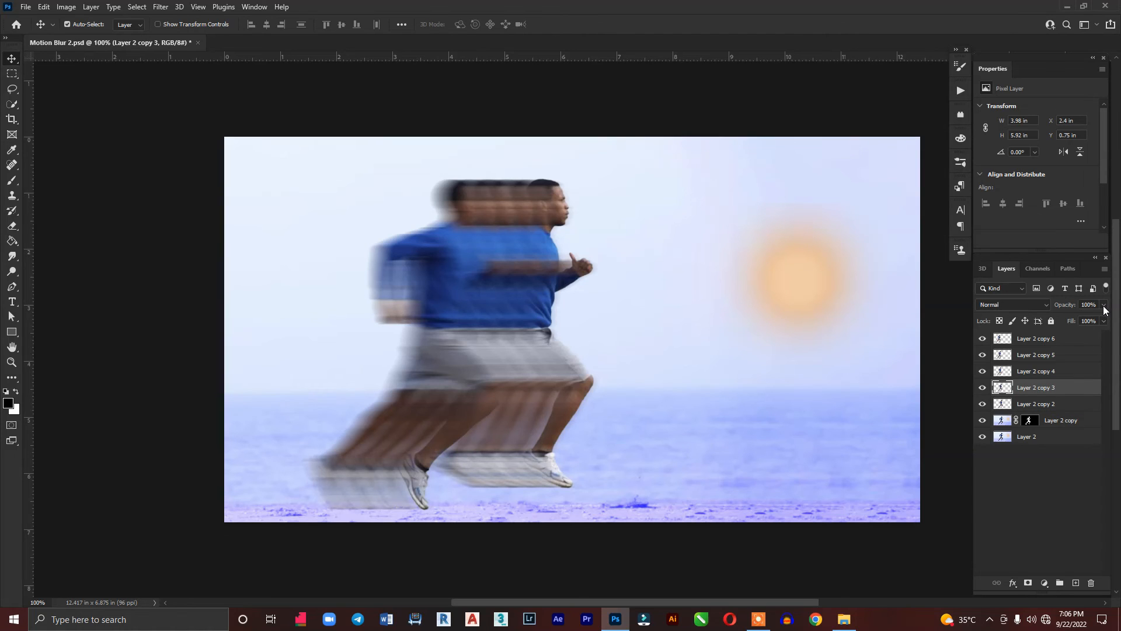
{"action": "left_click", "coordinate": [1088, 305]}
{"action": "type", "text": "50"}
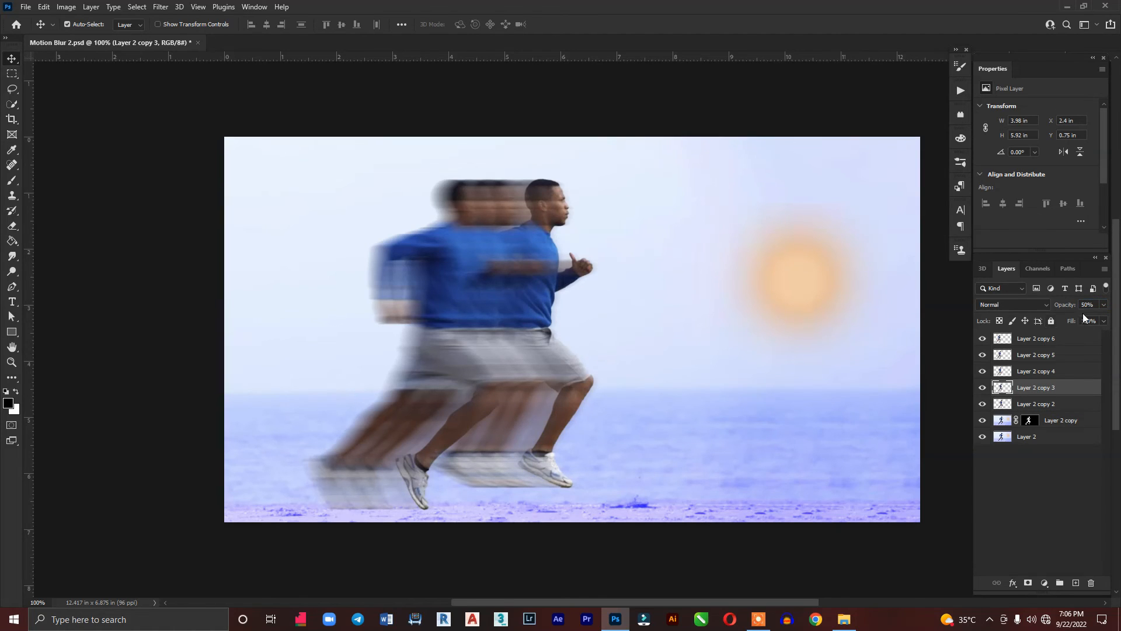
Lower the opacity of Layer 2 copy 4 to 40% and of Layer 2 copy 5 to 30%
{"action": "left_click", "coordinate": [1054, 372]}
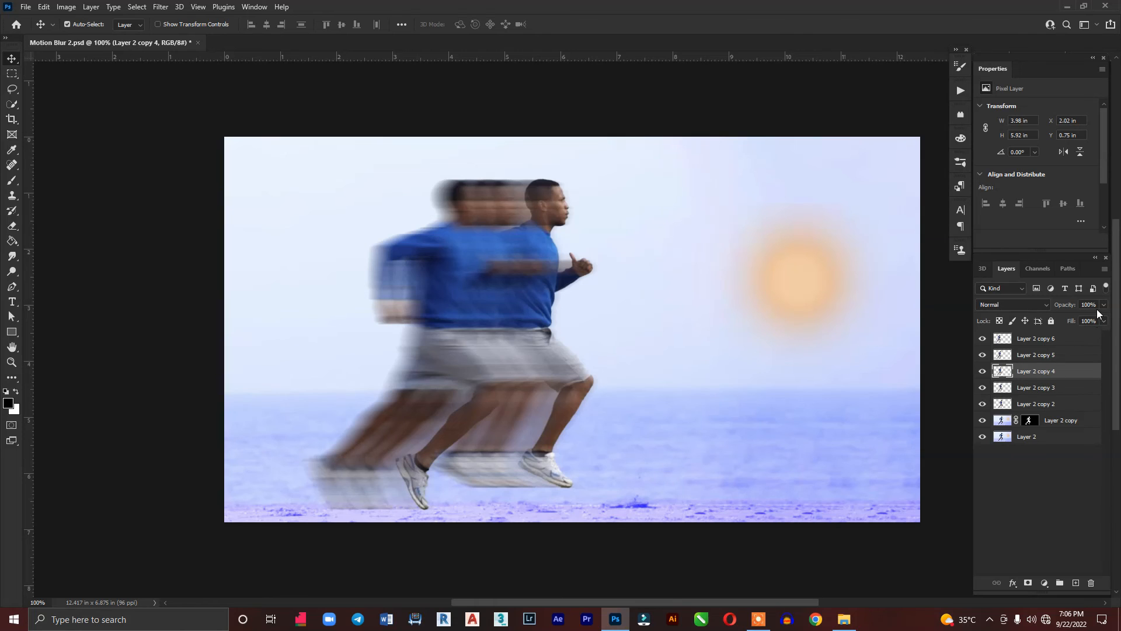
{"action": "left_click", "coordinate": [1098, 306]}
{"action": "type", "text": "40"}
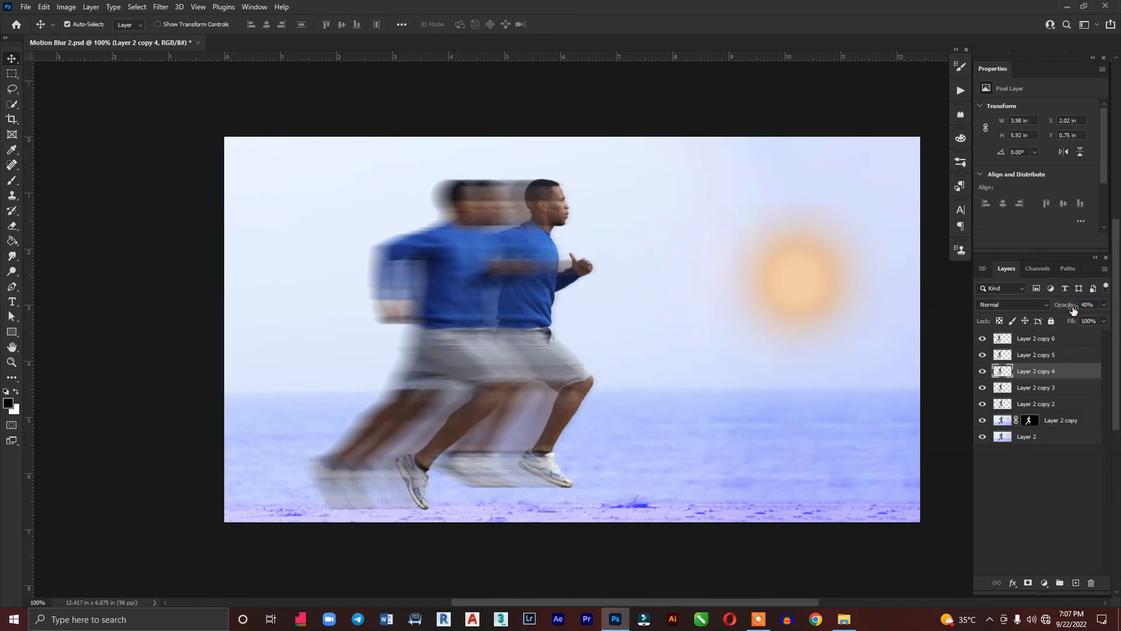
{"action": "left_click", "coordinate": [1033, 357]}
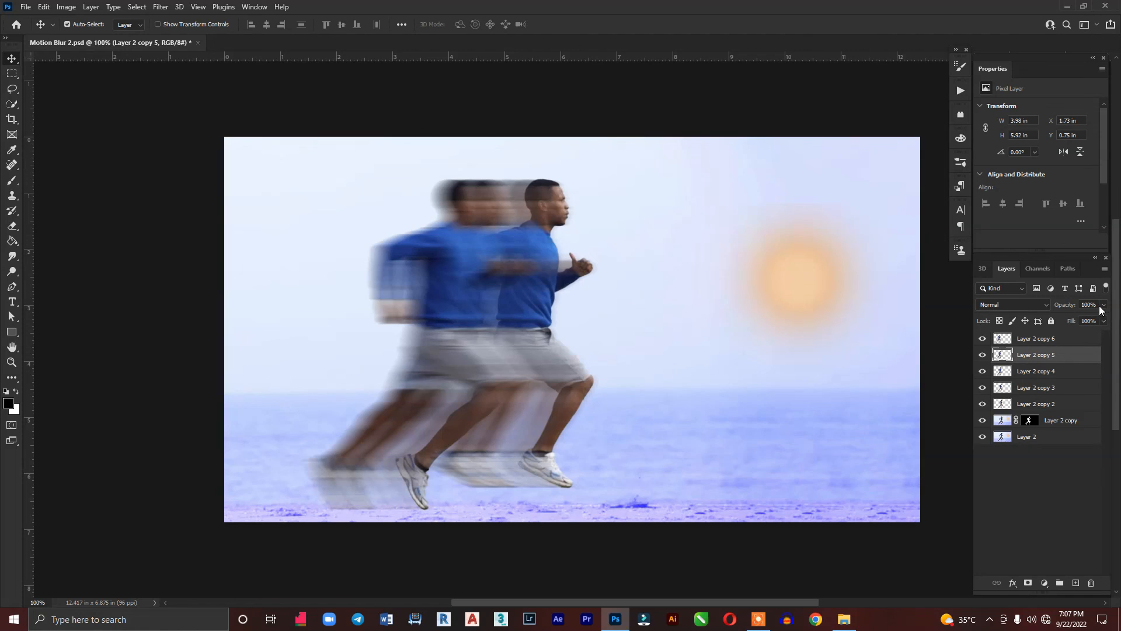
{"action": "left_click", "coordinate": [1091, 305]}
{"action": "type", "text": "30"}
Reduce the opacity of the uppermost blurred runner, Layer 2 copy 6, to 20%
{"action": "left_click", "coordinate": [1072, 336]}
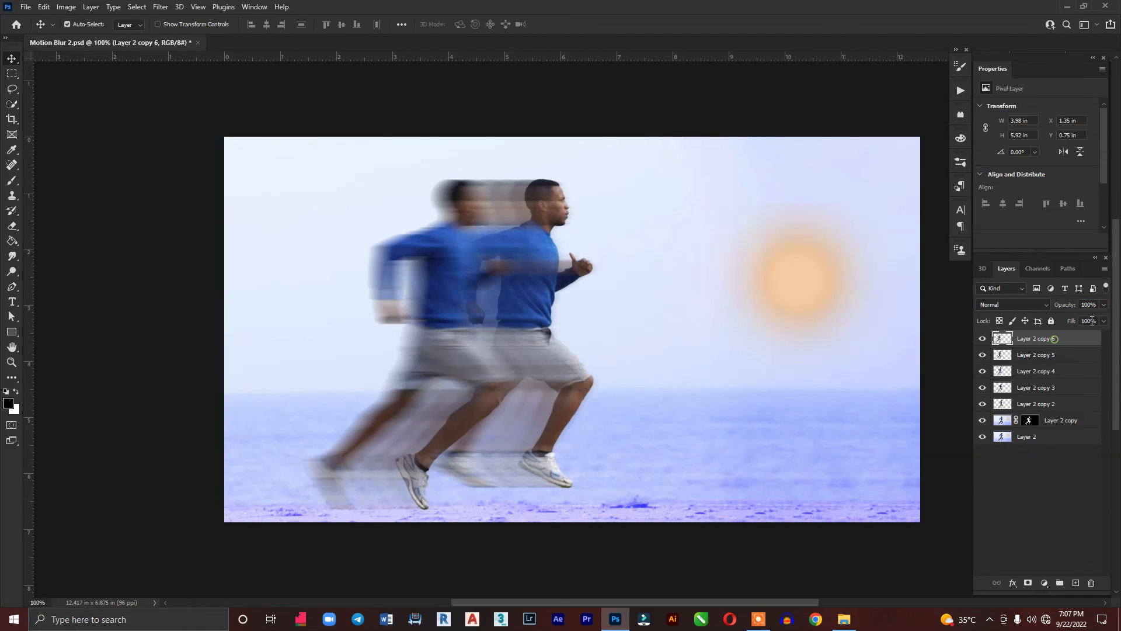
{"action": "left_click", "coordinate": [1089, 304]}
{"action": "type", "text": "2"}
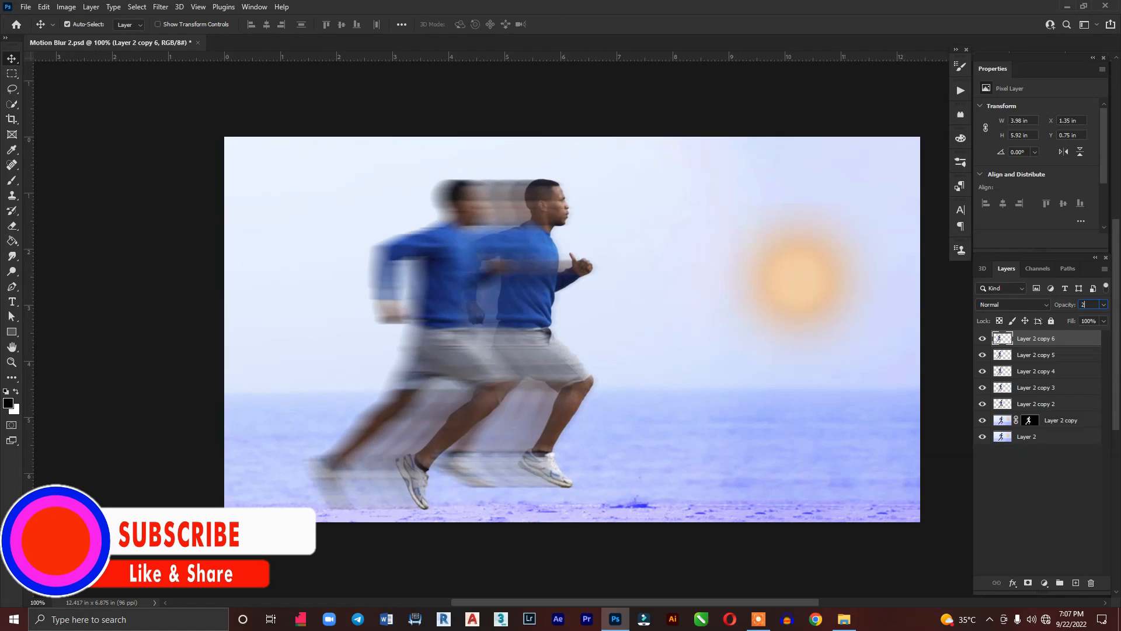
{"action": "type", "text": "0"}
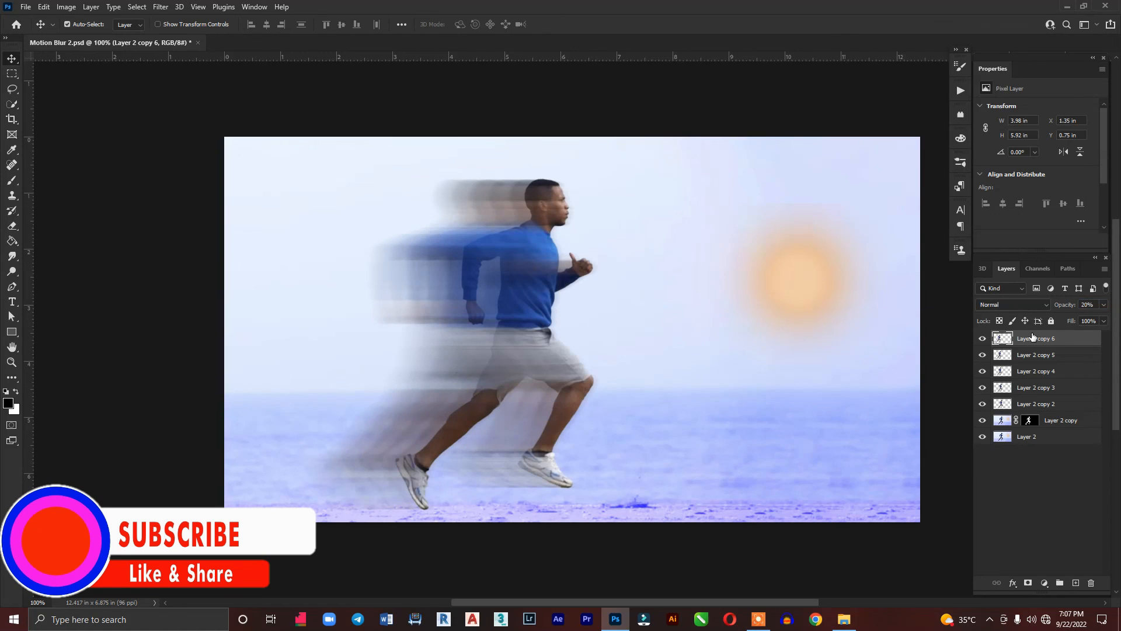